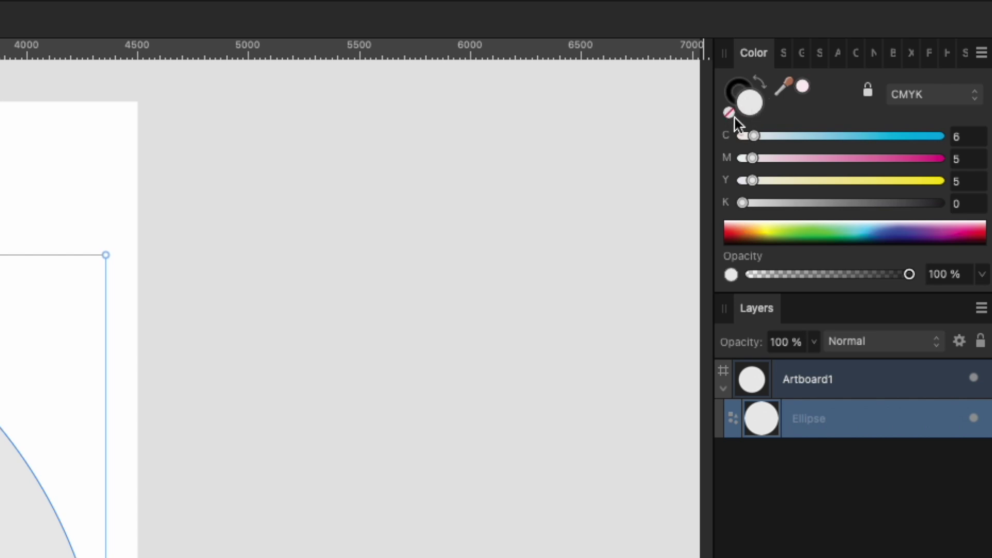
Remove the stroke from the circle and make its light grey fill the active colour.
click(738, 85)
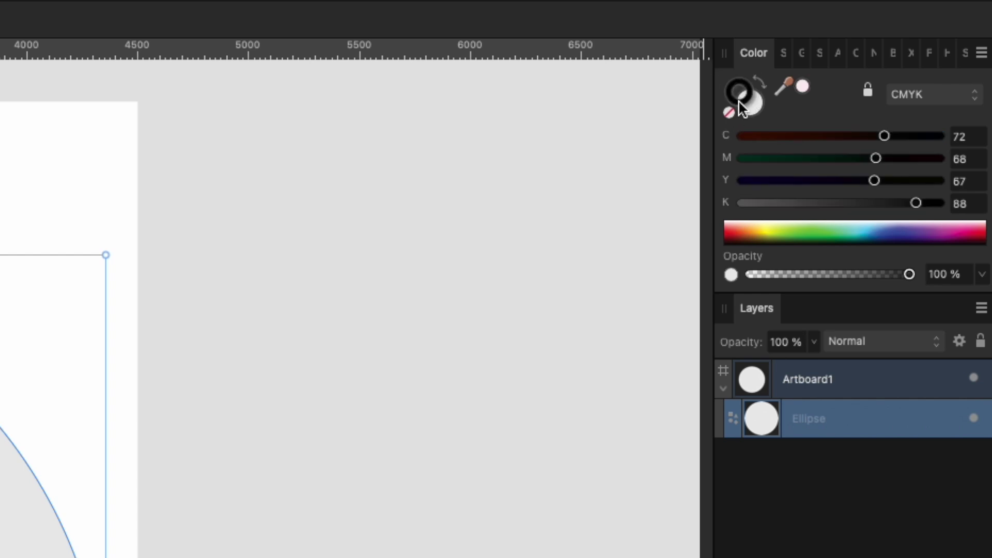
click(730, 114)
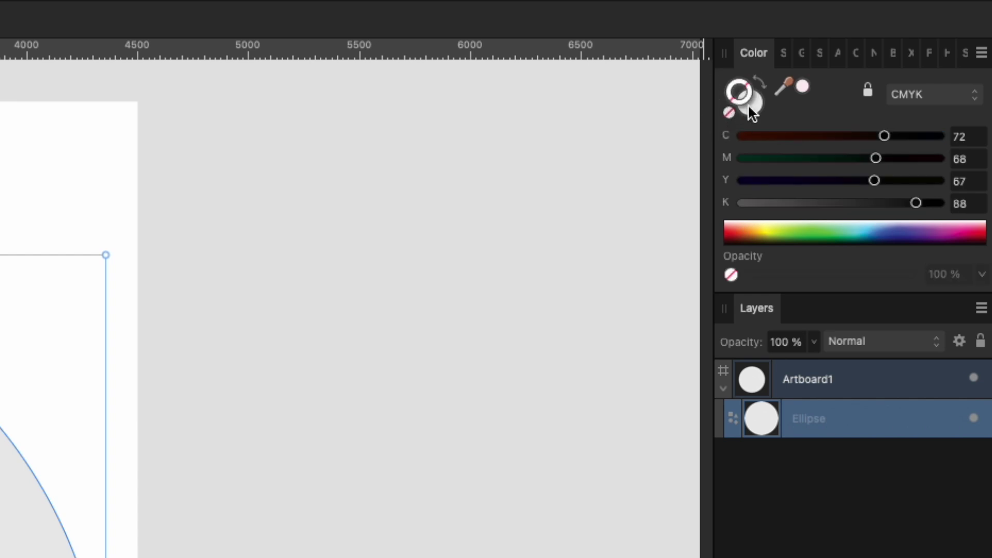
click(751, 106)
click(729, 93)
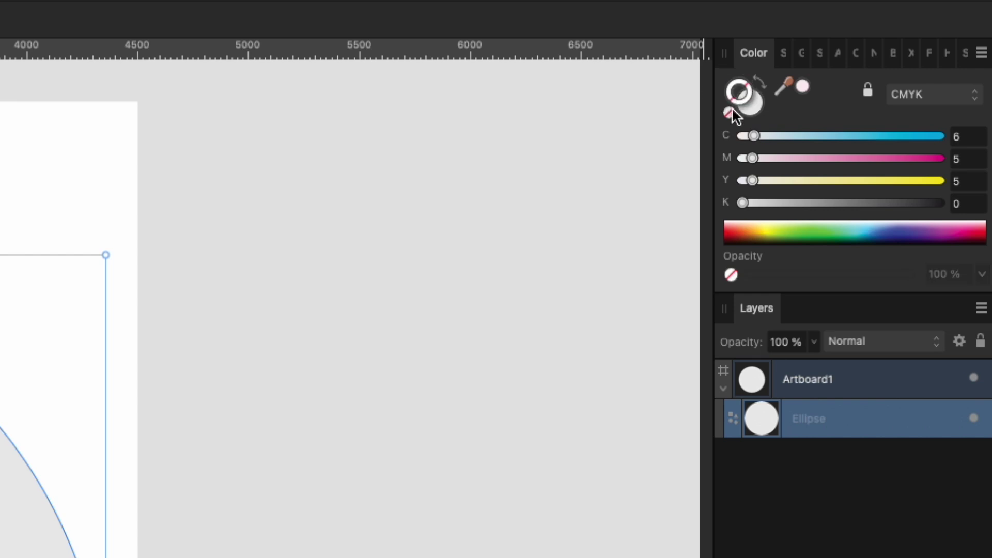
click(751, 107)
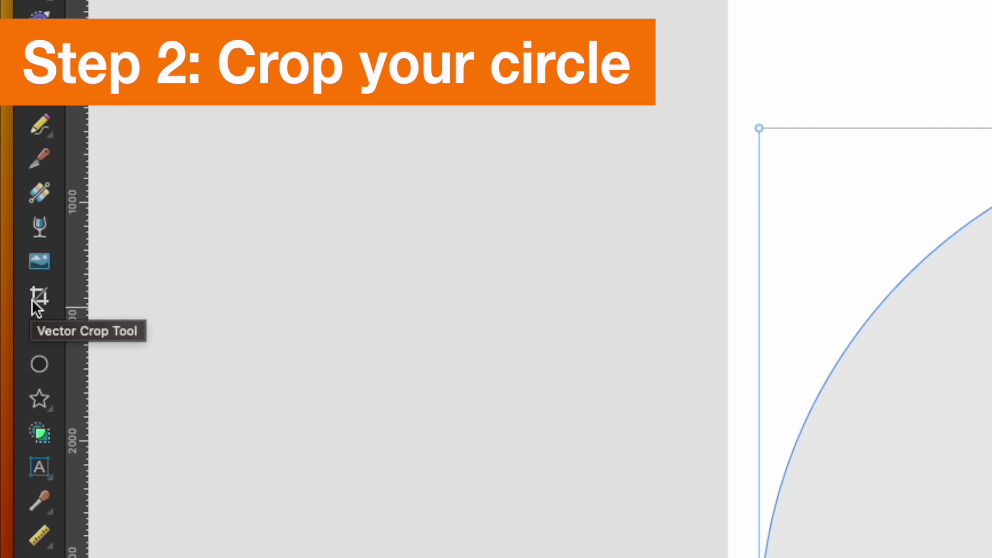
Crop the circle with the Vector Crop Tool, raising the lower edge until only the upper cap remains.
click(32, 299)
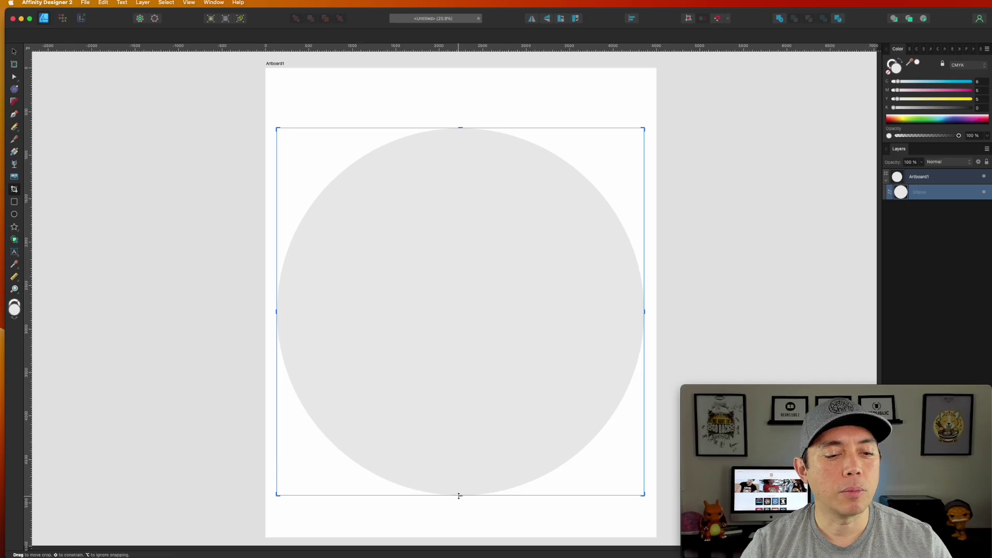
drag(459, 496, 455, 187)
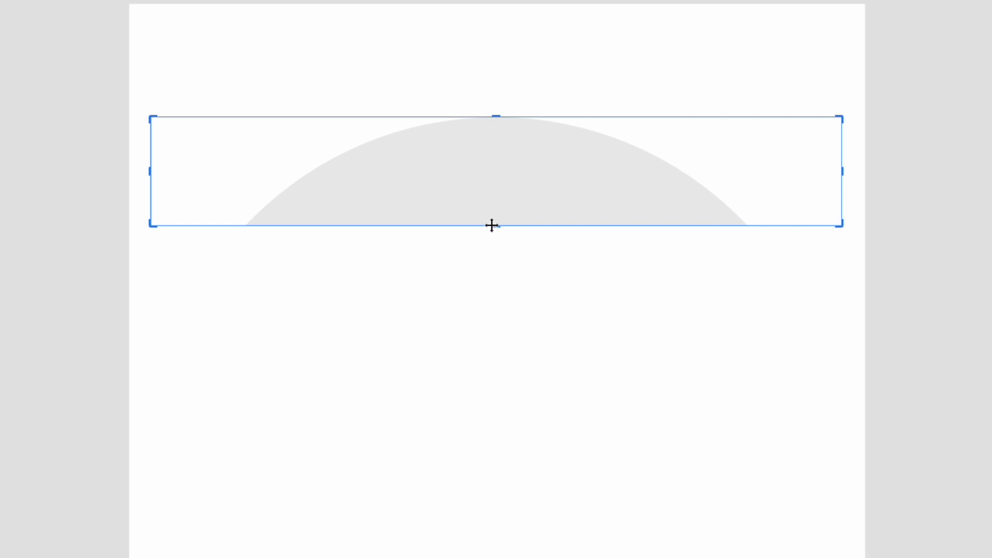
mouse_move(496, 225)
mouse_down()
mouse_move(496, 191)
mouse_move(514, 402)
mouse_move(503, 379)
mouse_move(505, 235)
mouse_up()
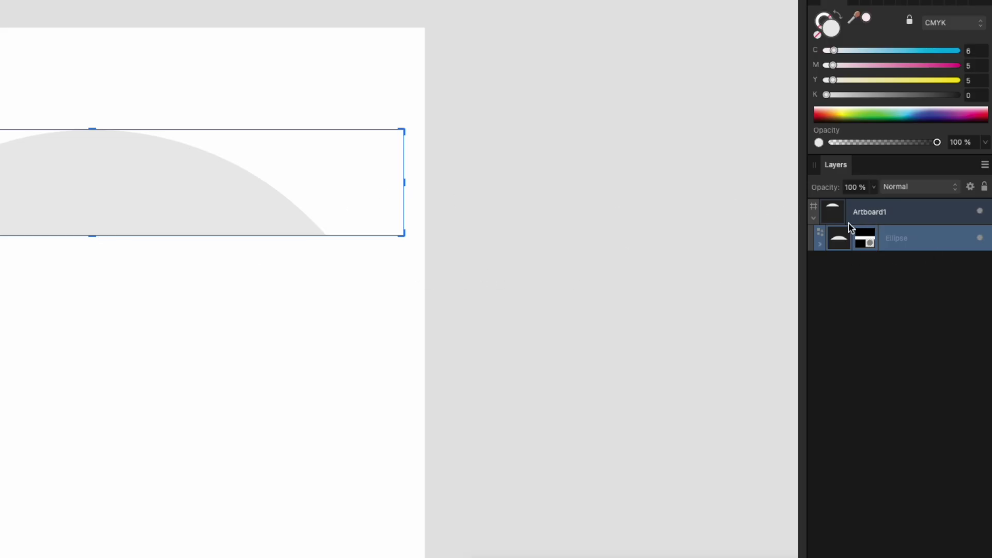
click(814, 217)
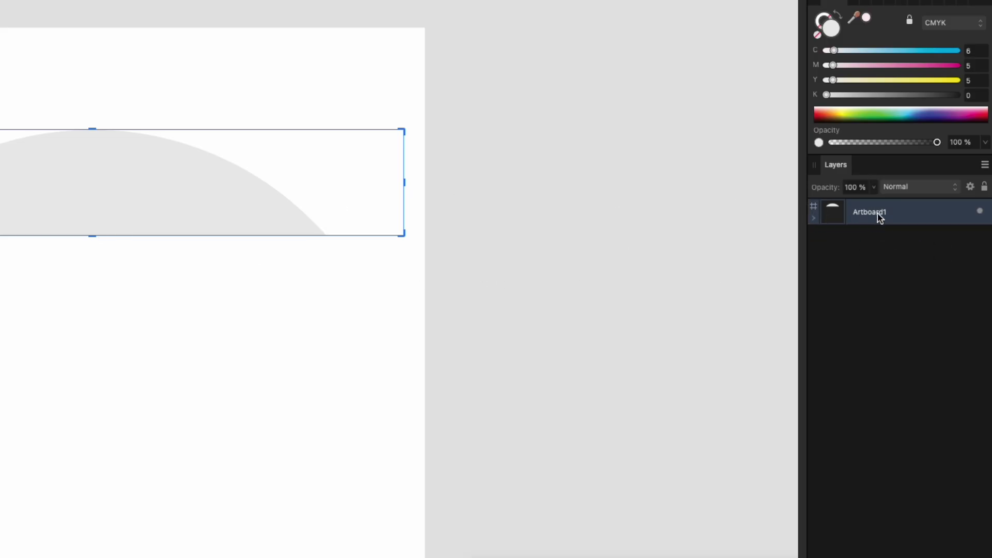
click(878, 213)
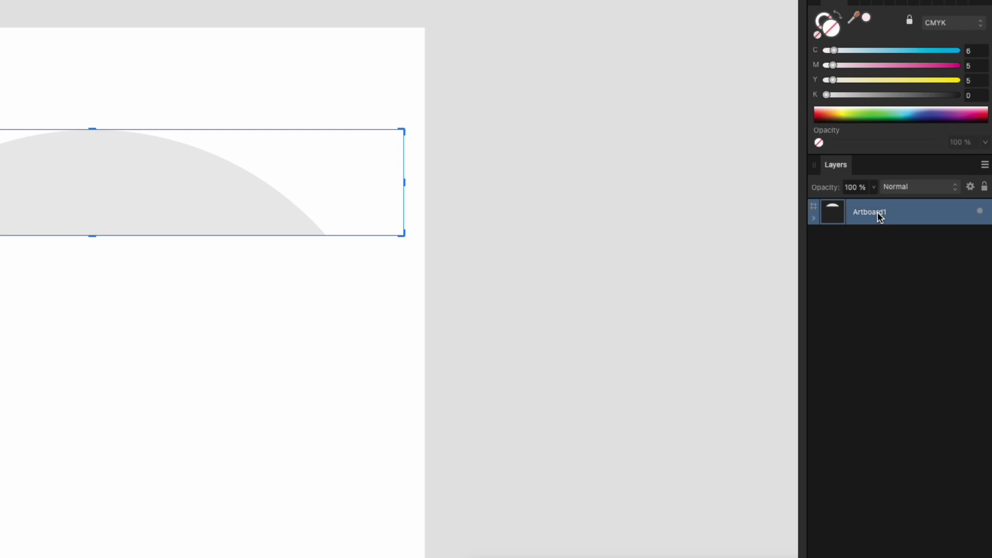
click(814, 217)
Duplicate the cropped Ellipse layer four times inside Artboard1.
click(917, 243)
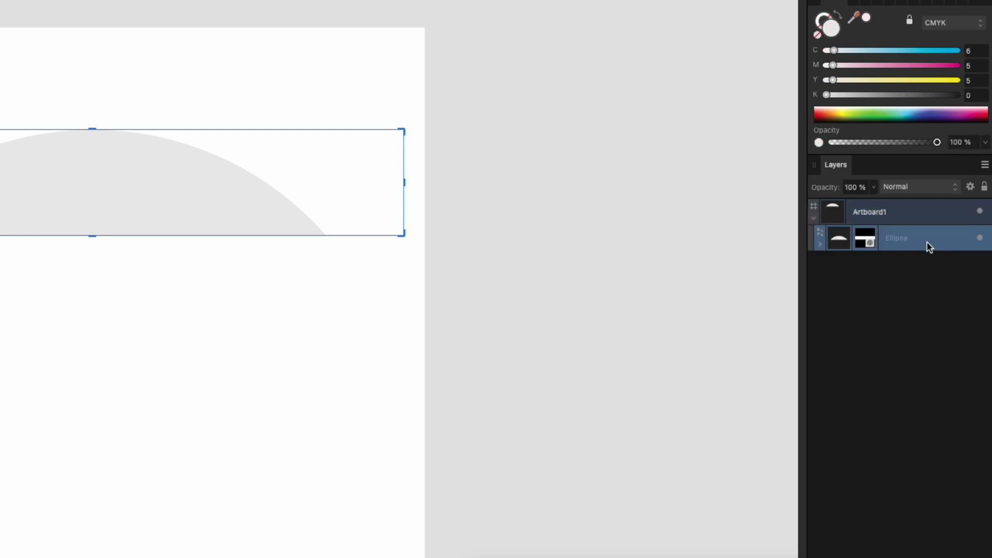
drag(898, 237, 464, 201)
drag(731, 257, 912, 240)
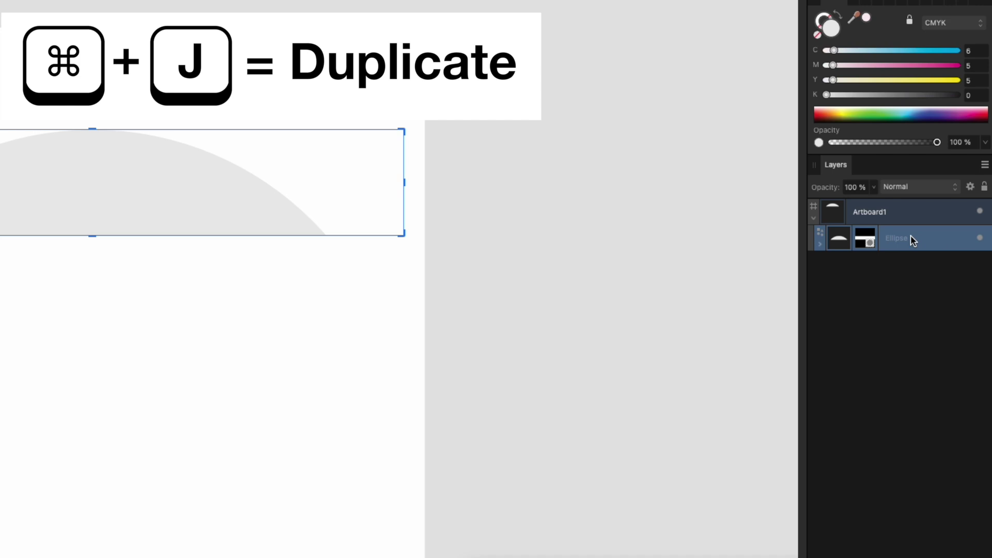
key(super+j)
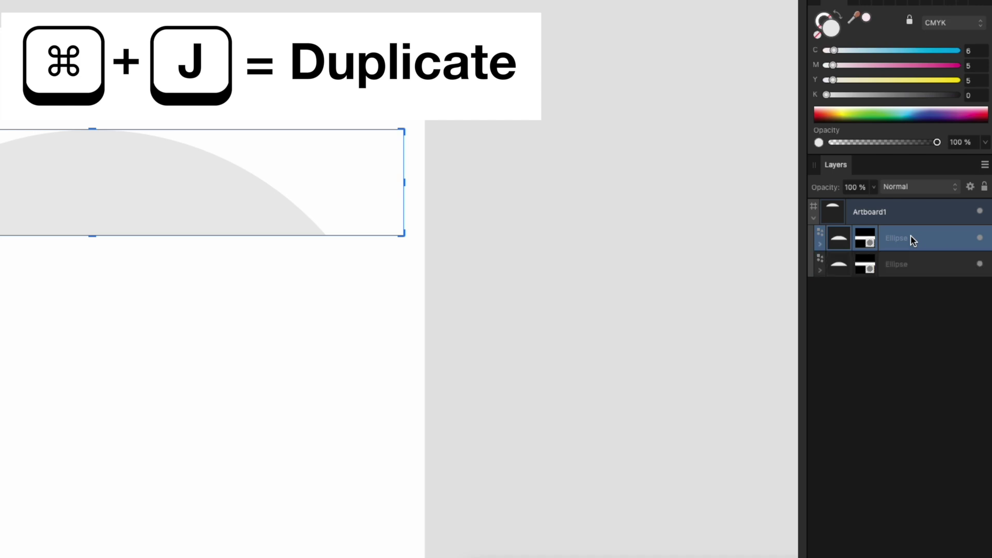
key(super+j)
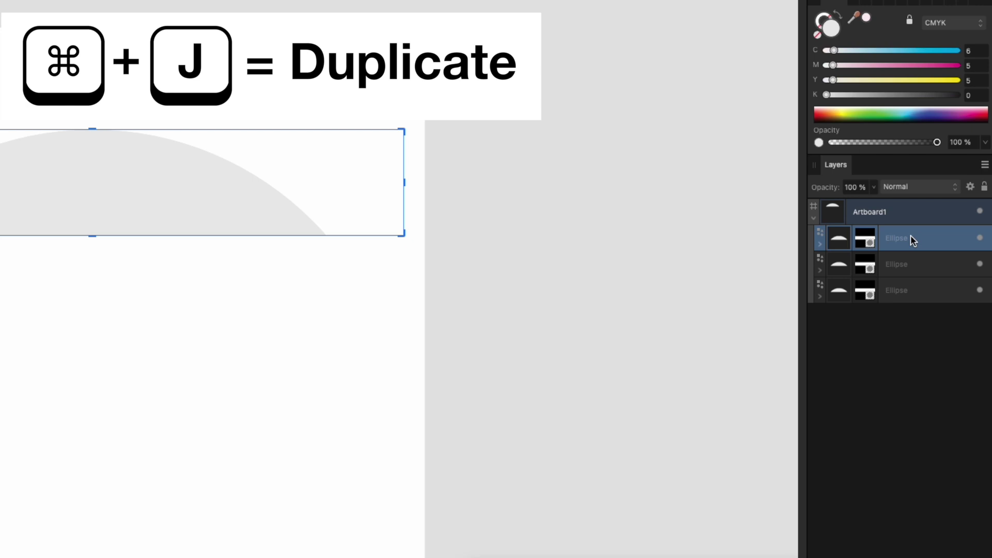
key(super+j)
key(super+j)
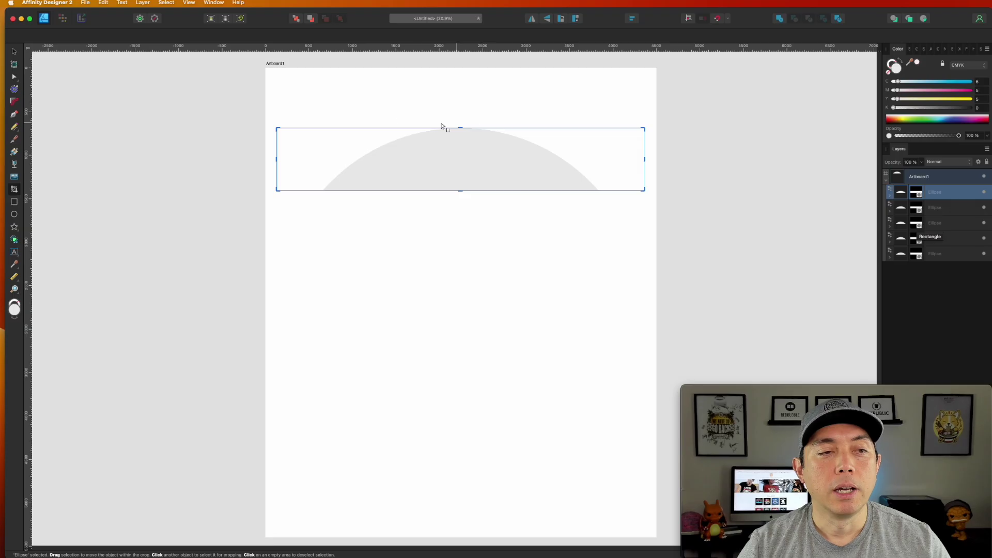
Recrop the second Ellipse layer into a horizontal stripe just below the cap, leaving a narrow gap.
click(955, 209)
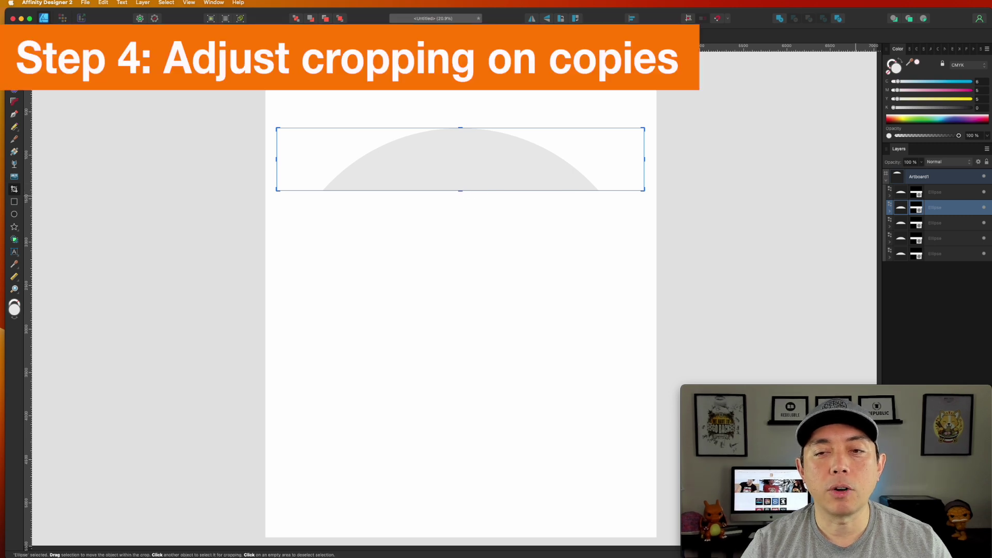
drag(459, 193, 458, 299)
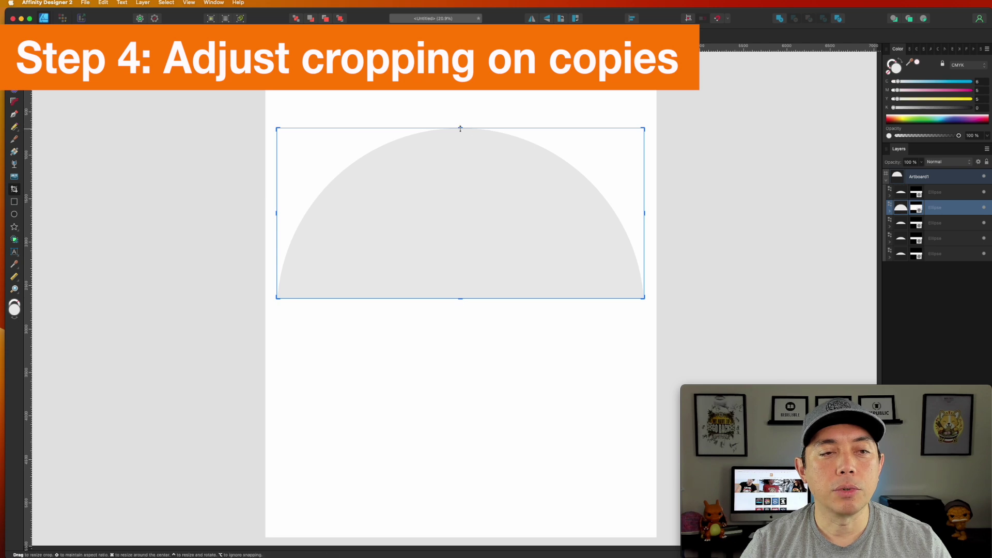
drag(461, 130, 464, 195)
drag(461, 298, 464, 236)
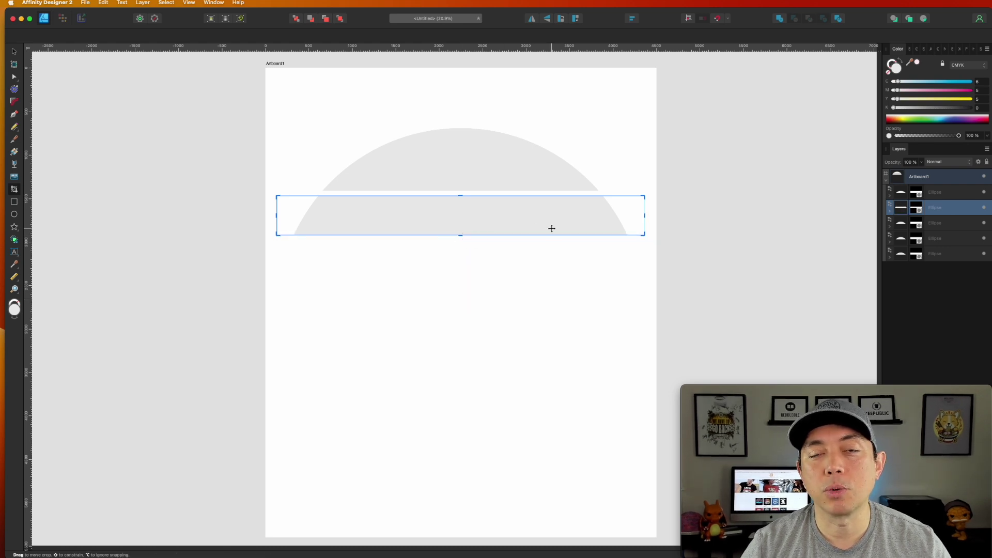
Recrop the third Ellipse layer into a stripe of similar height directly below the second one, leaving a thin gap.
click(951, 223)
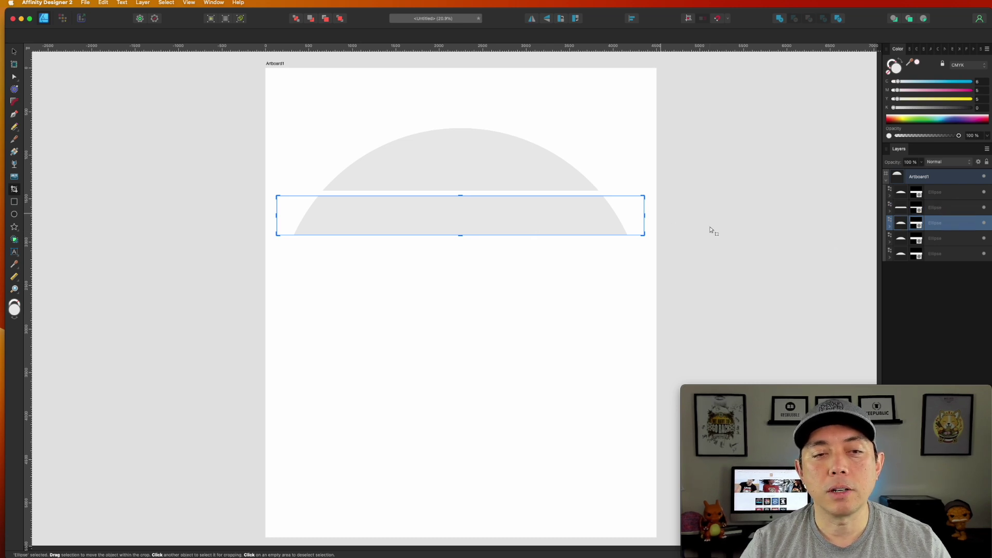
key(super+z)
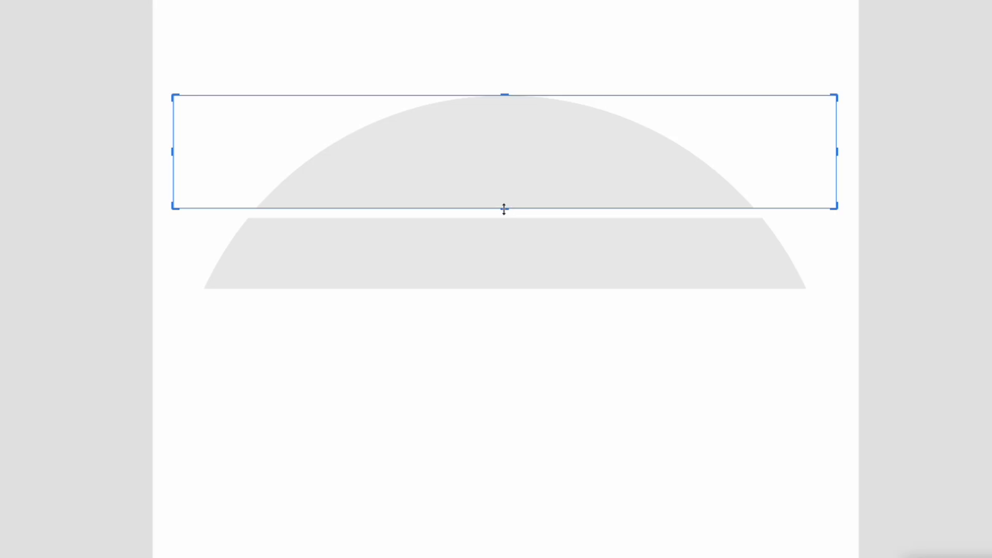
drag(504, 209, 499, 455)
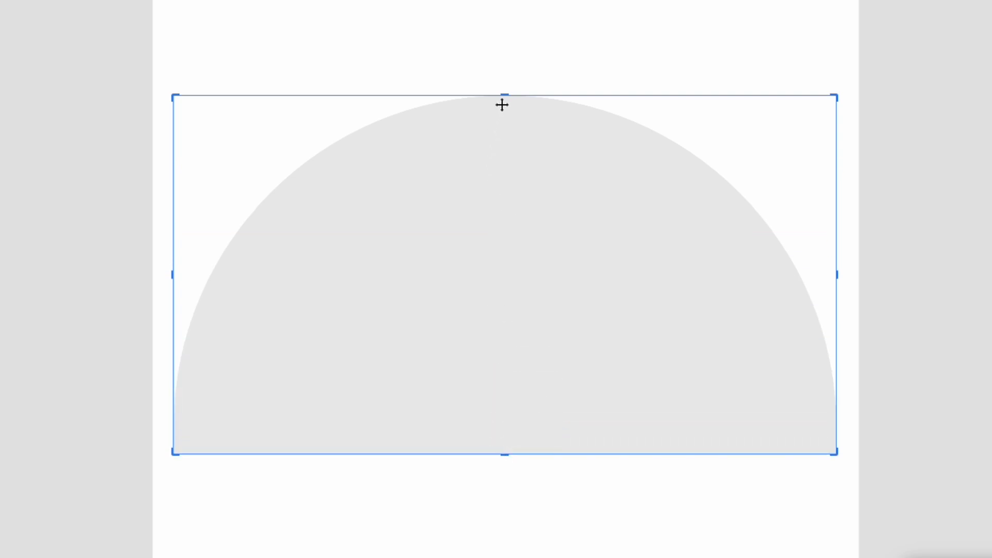
drag(508, 94, 506, 294)
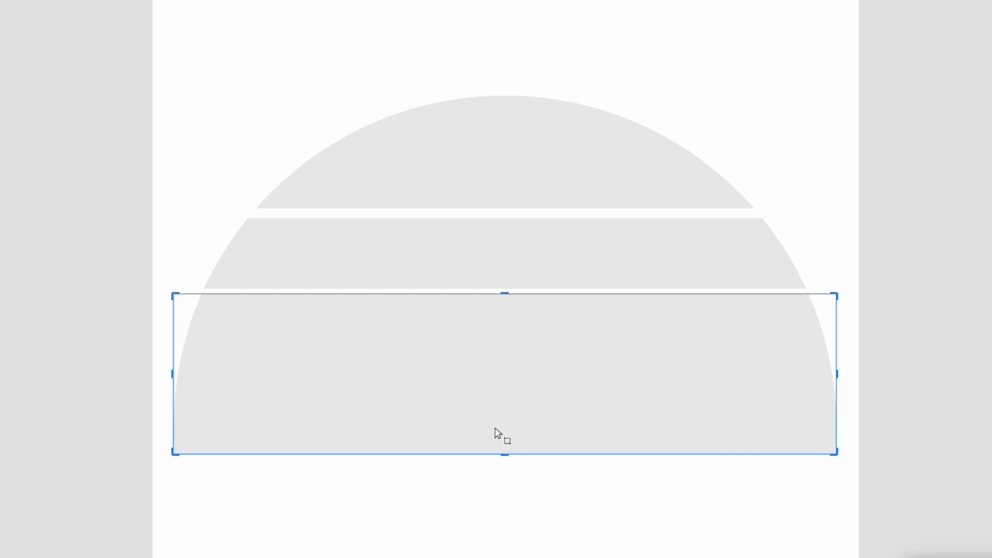
drag(503, 453, 505, 346)
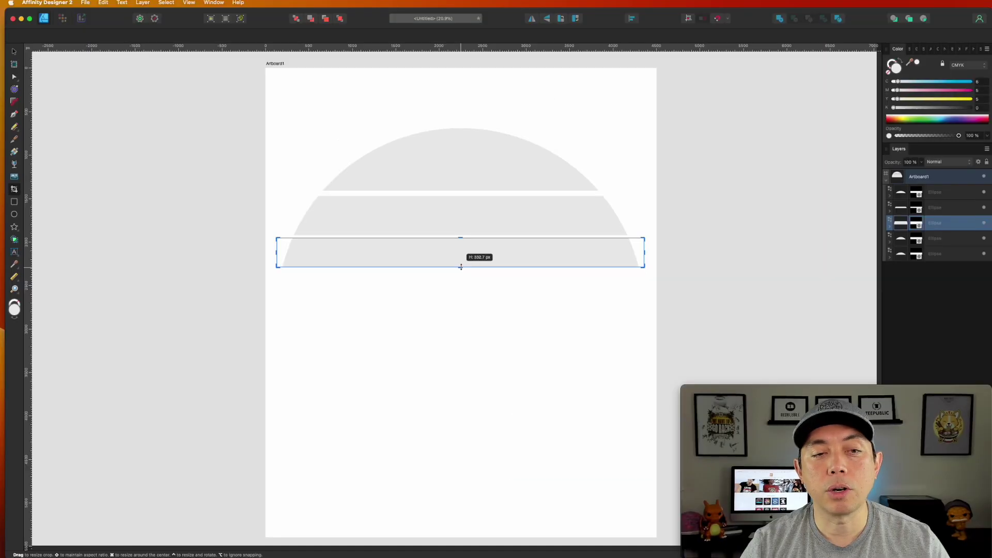
mouse_move(461, 267)
mouse_down()
mouse_move(460, 256)
mouse_move(462, 279)
mouse_up()
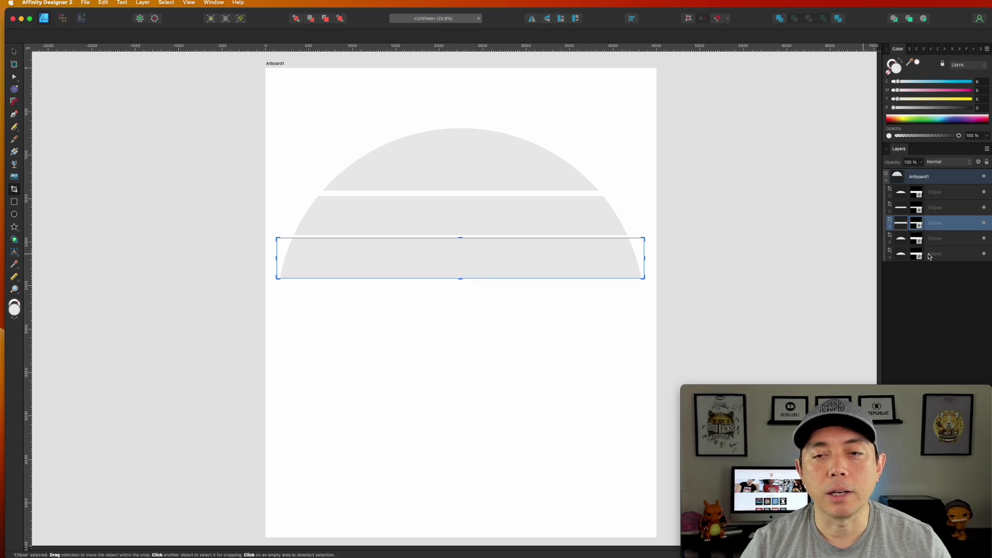
Recrop the fourth Ellipse layer into a thinner stripe just below the third, leaving a thin gap.
click(948, 244)
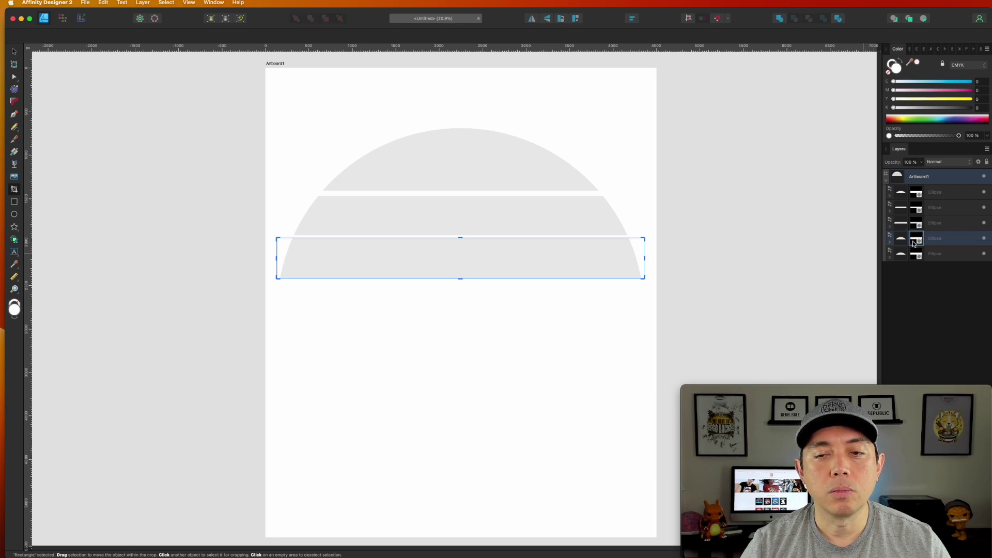
click(956, 241)
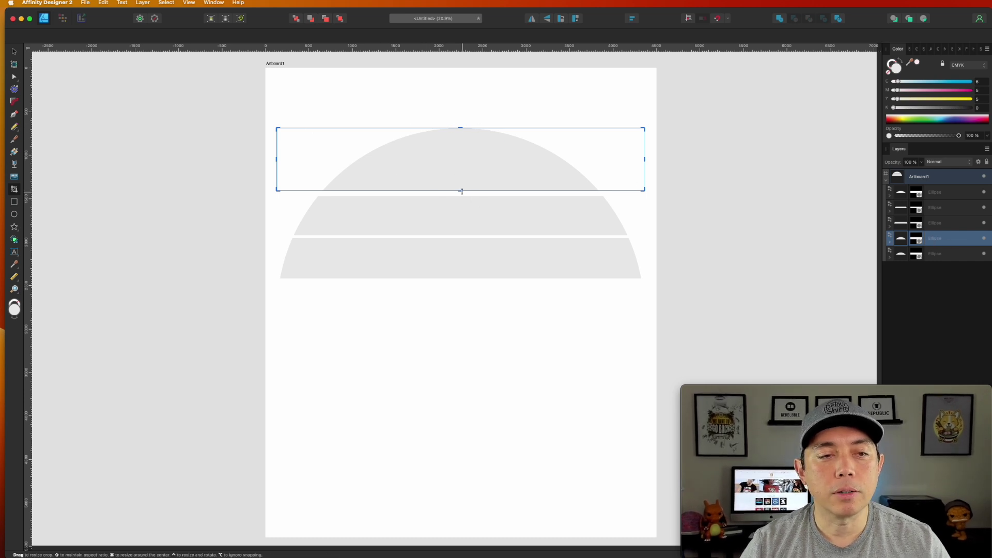
drag(461, 192, 461, 342)
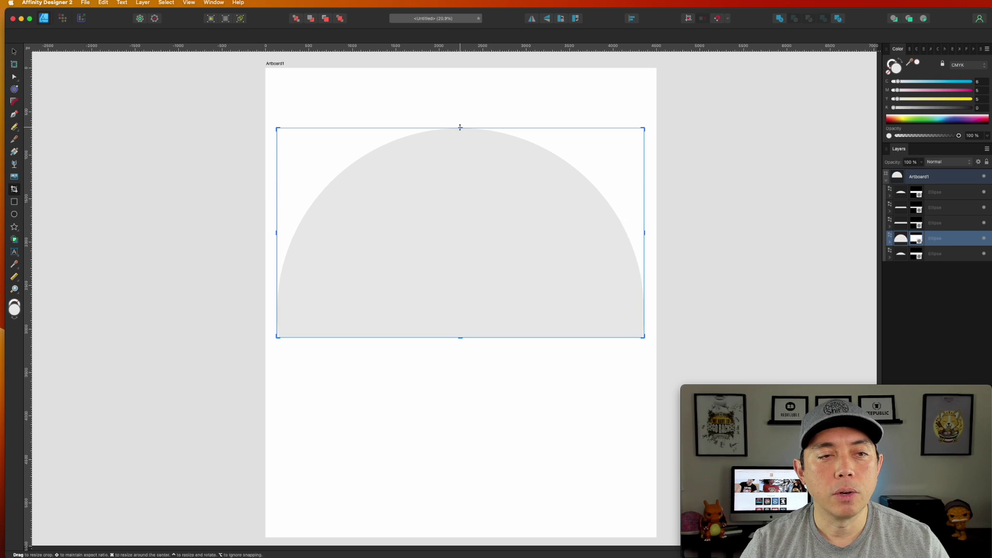
drag(460, 128, 472, 282)
drag(462, 339, 461, 281)
Recrop the fifth Ellipse layer into a thin stripe below the fourth, leaving a narrow gap.
click(943, 254)
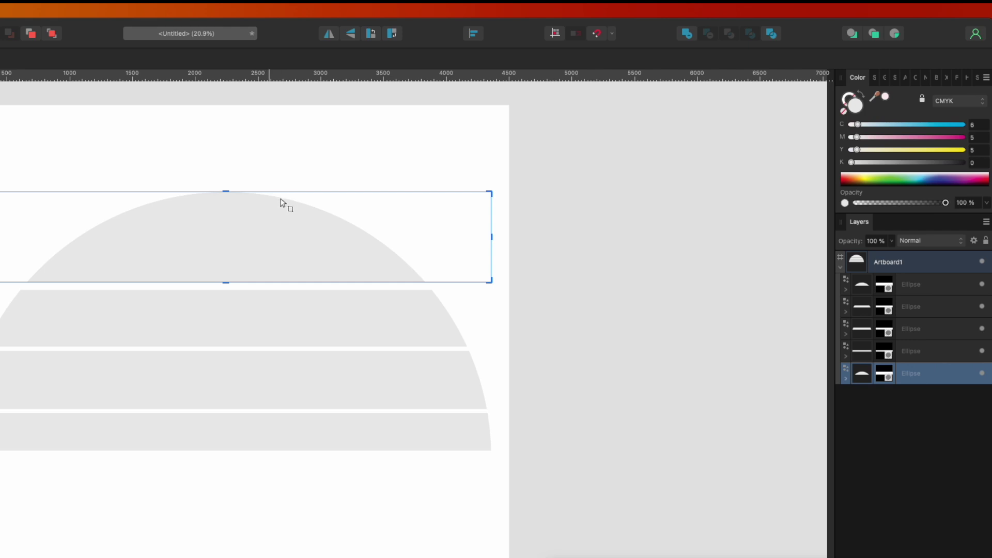
click(216, 167)
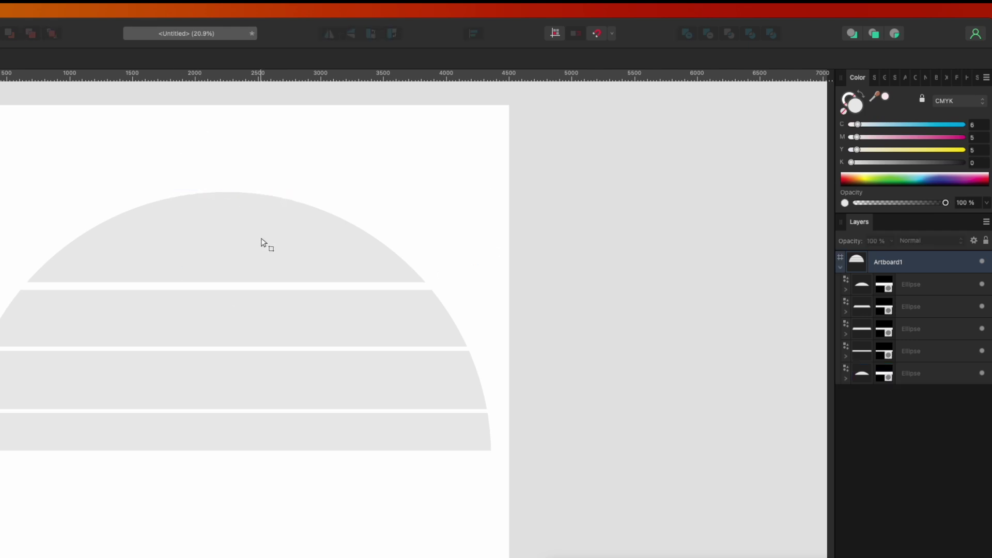
click(262, 243)
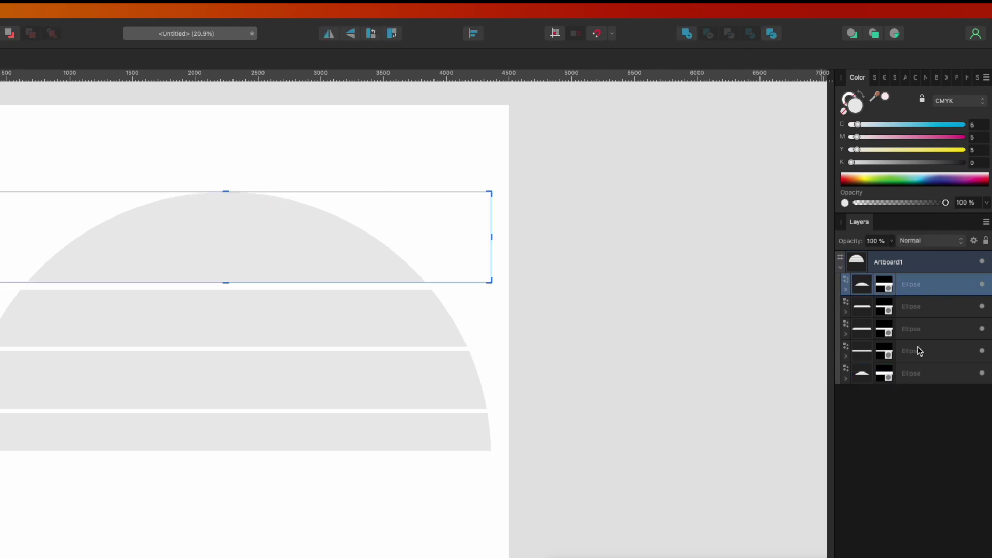
click(919, 375)
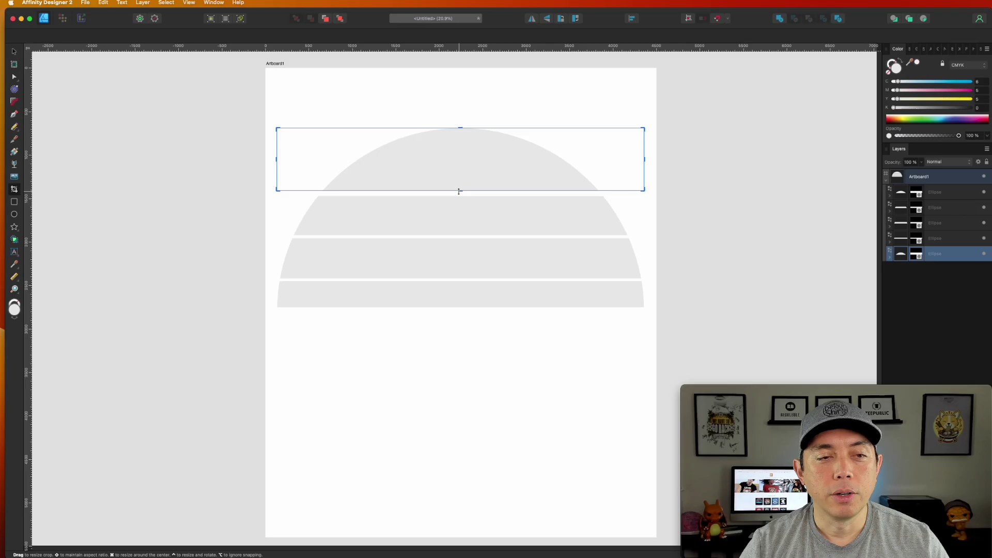
drag(224, 283, 226, 521)
drag(467, 128, 493, 311)
drag(461, 356, 464, 337)
click(924, 68)
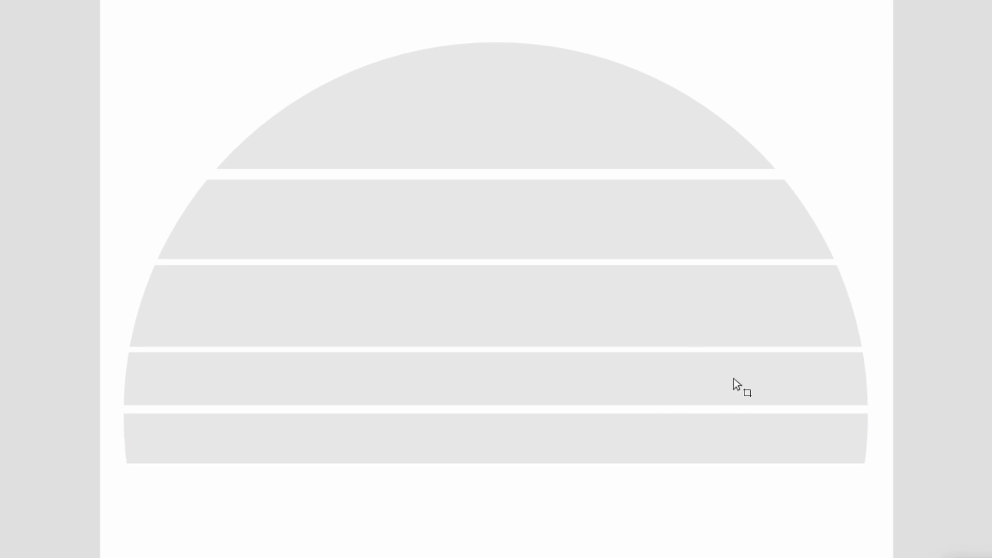
Lower the upper crop edges of the third and fourth stripes slightly to widen the gaps above them.
click(723, 302)
drag(495, 264, 495, 264)
click(495, 358)
drag(497, 358, 496, 353)
click(591, 448)
click(926, 194)
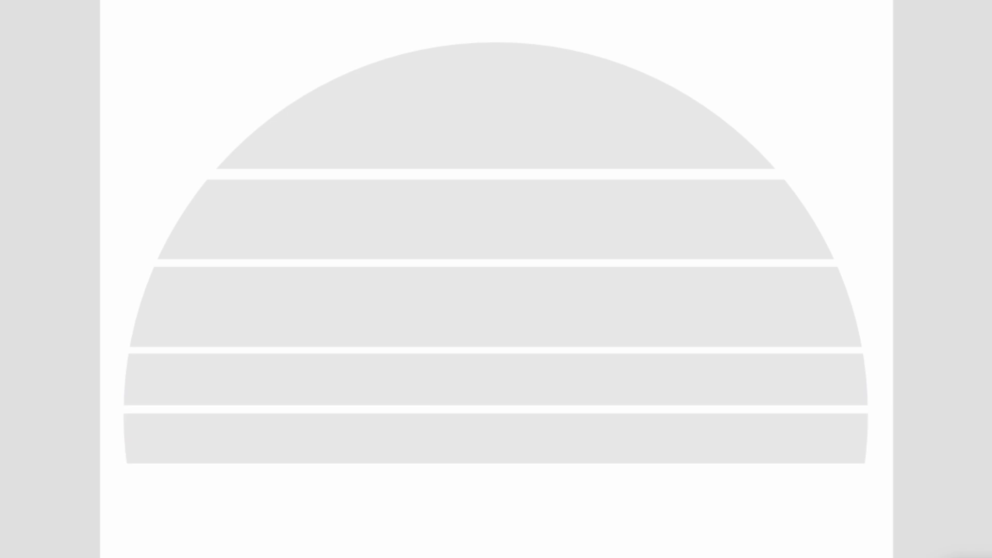
Shift the fifth stripe's crop down the circle by lowering its lower edge and then its upper edge.
click(580, 451)
drag(495, 467, 495, 518)
drag(497, 412, 491, 461)
Move the fourth stripe's crop edges down toward the fifth stripe and extend the third stripe's lower edge, keeping narrow gaps between them.
click(503, 400)
drag(496, 405, 490, 460)
drag(494, 354, 497, 372)
click(499, 345)
click(501, 394)
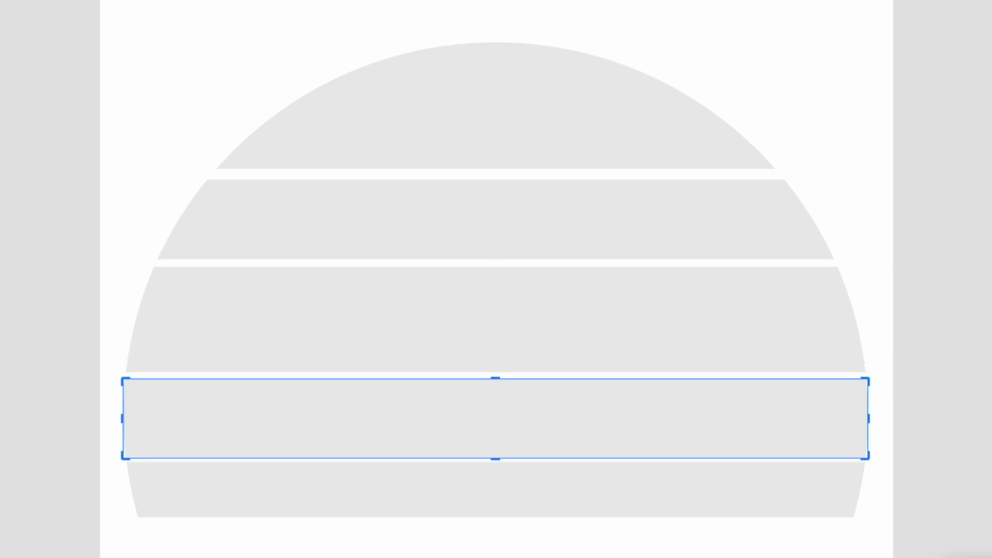
drag(495, 459, 497, 455)
key(Escape)
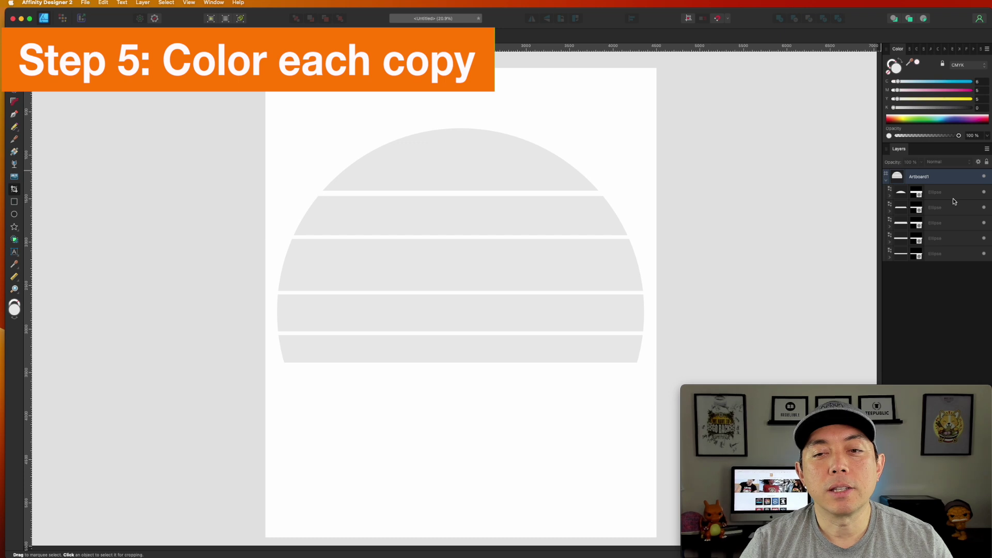
Fill the top stripe with cyan at 100 and the second stripe with strong magenta.
click(955, 195)
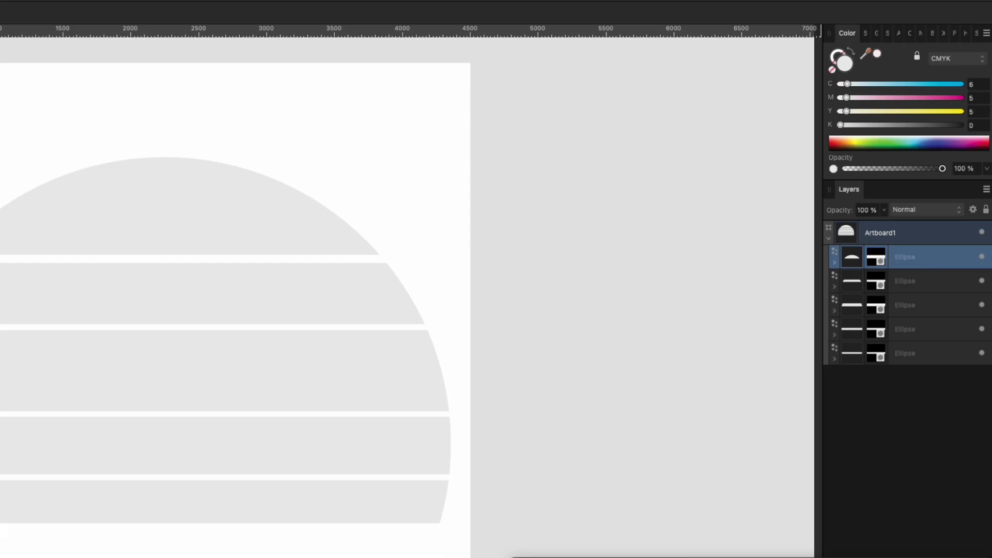
click(908, 84)
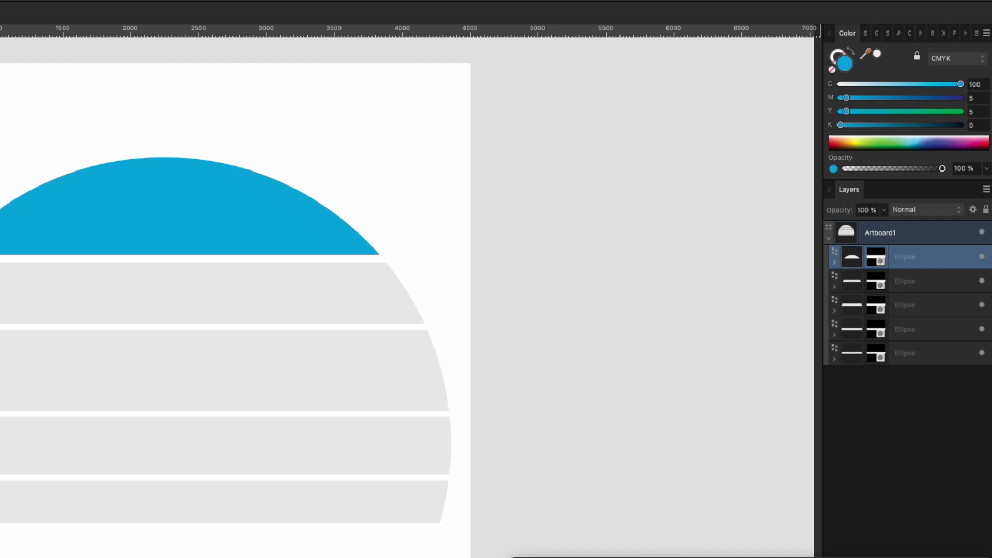
click(933, 281)
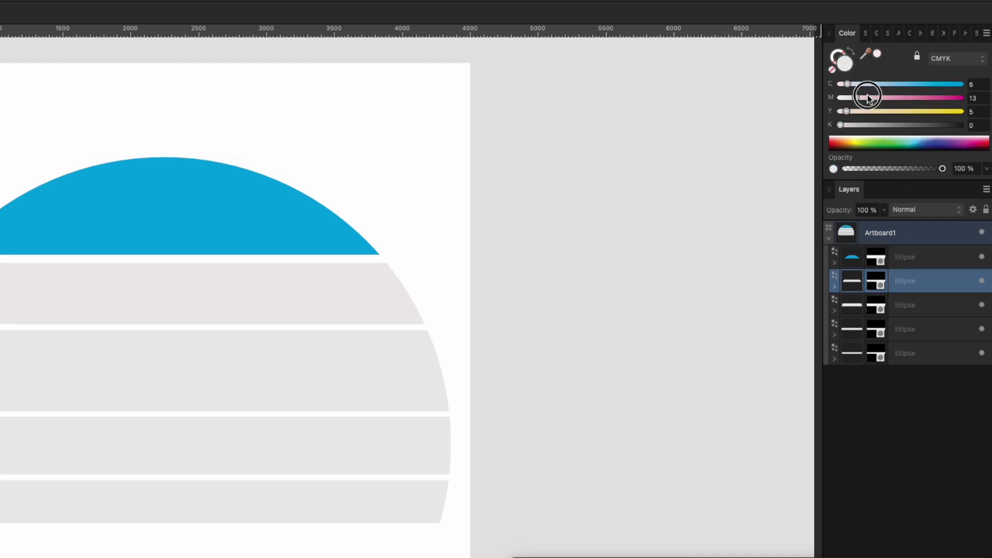
drag(870, 97, 964, 97)
Colour the third stripe yellow and the fourth stripe light green with cyan 34 and yellow 66.
click(917, 310)
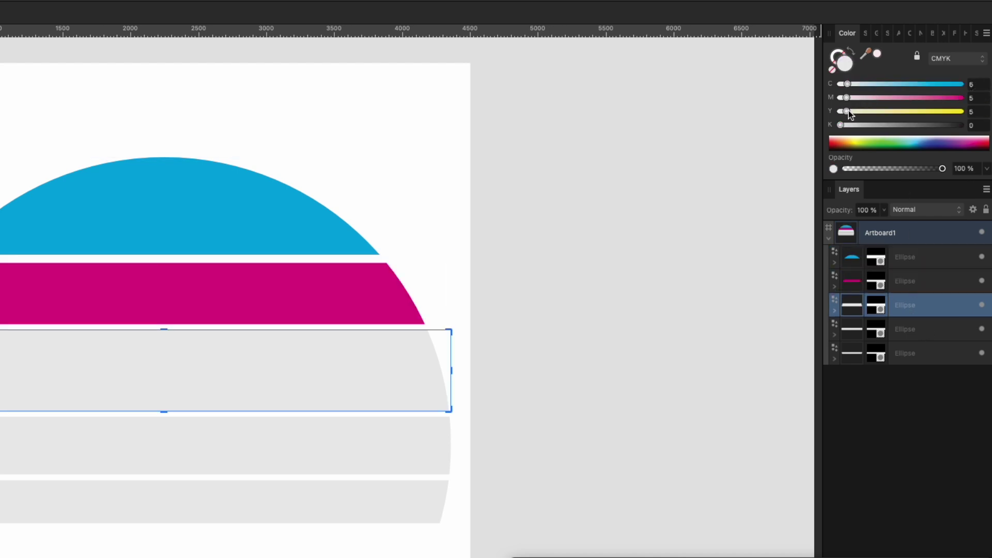
drag(849, 111, 926, 112)
click(926, 329)
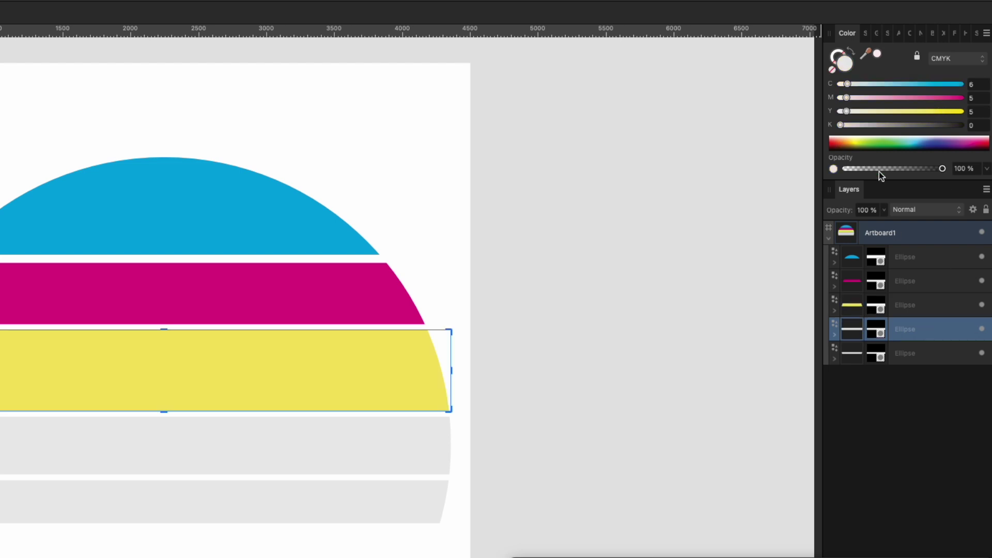
drag(847, 111, 920, 111)
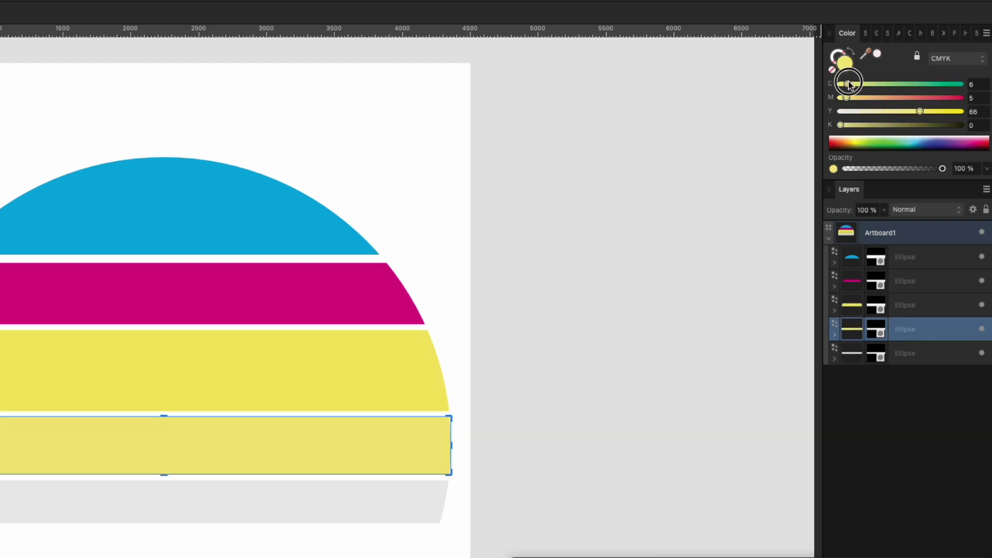
drag(847, 84, 879, 88)
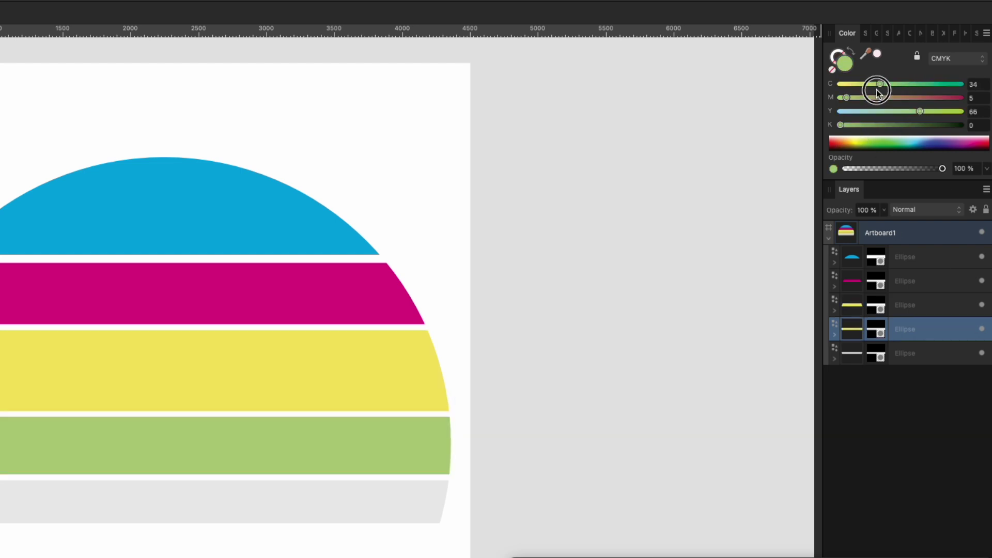
Colour the fifth stripe teal with cyan 57 and yellow 29.
click(917, 356)
drag(847, 111, 908, 83)
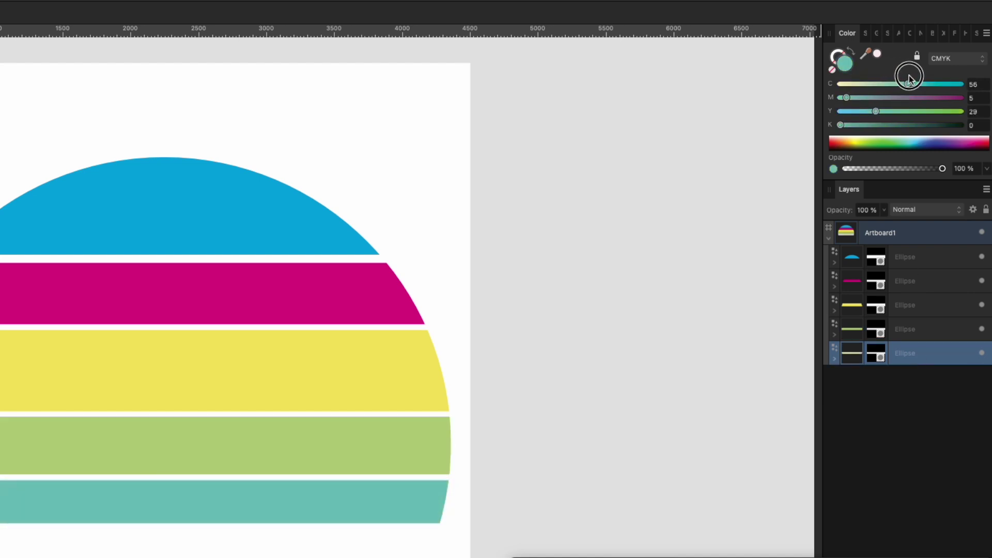
click(586, 309)
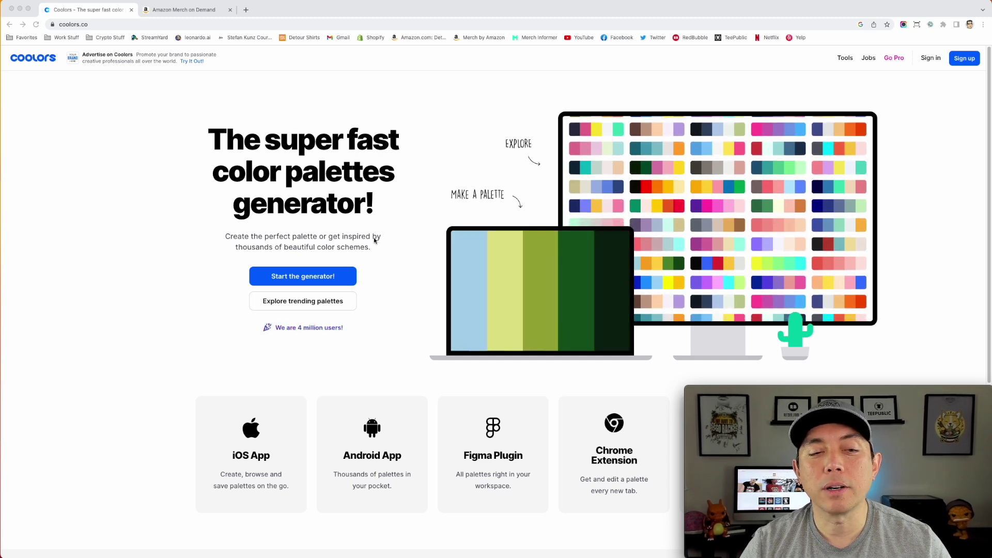
Open the trending color palettes on Coolors in the browser and look through them for a five-color scheme.
click(519, 146)
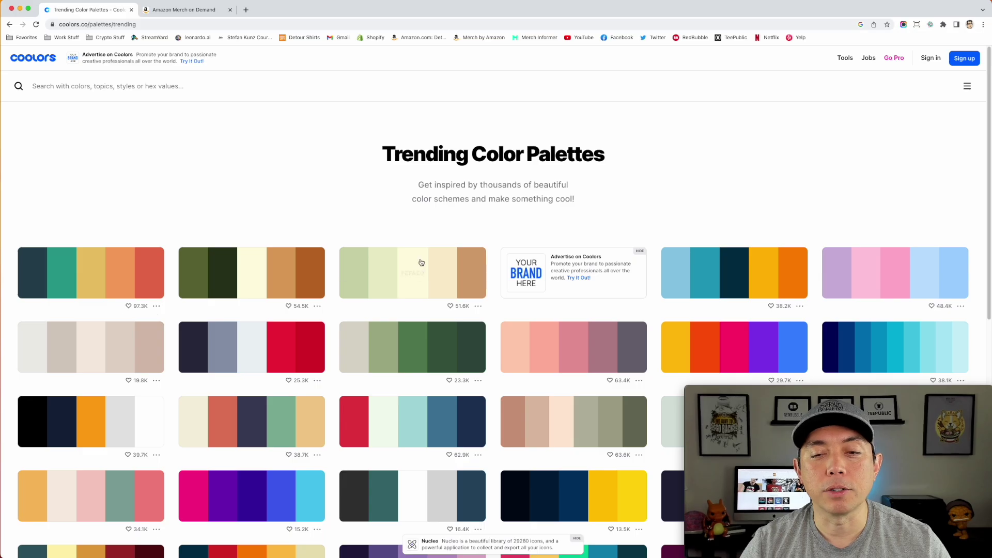
scroll(417, 304, down, 3)
scroll(418, 304, down, 5)
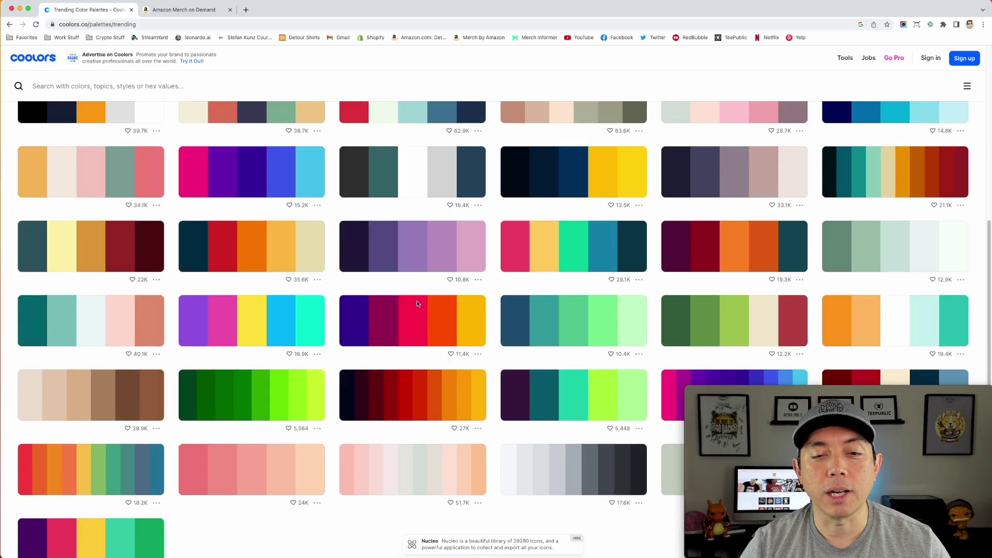
scroll(411, 331, up, 10)
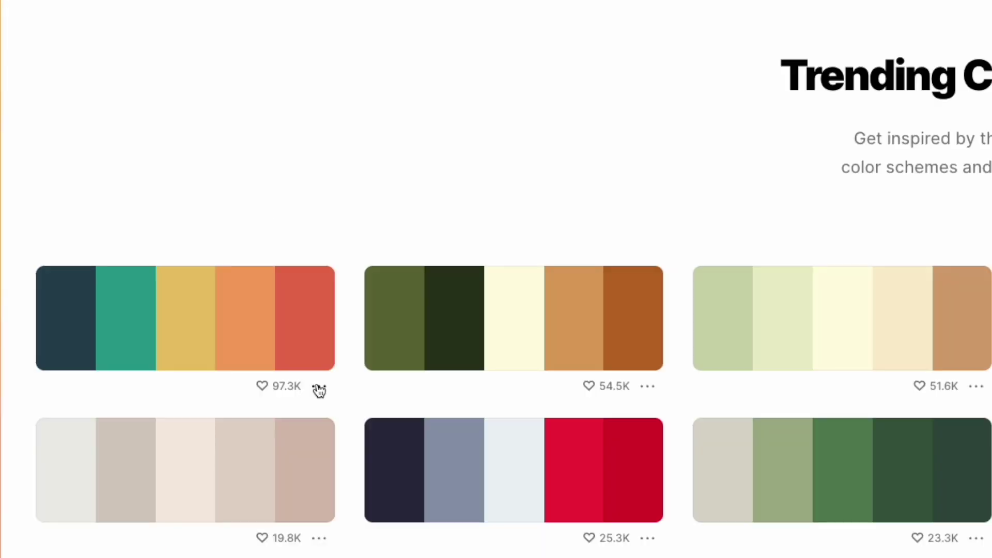
Set up an image export of the first trending palette, titled colors, with CMYK as the color space.
click(319, 387)
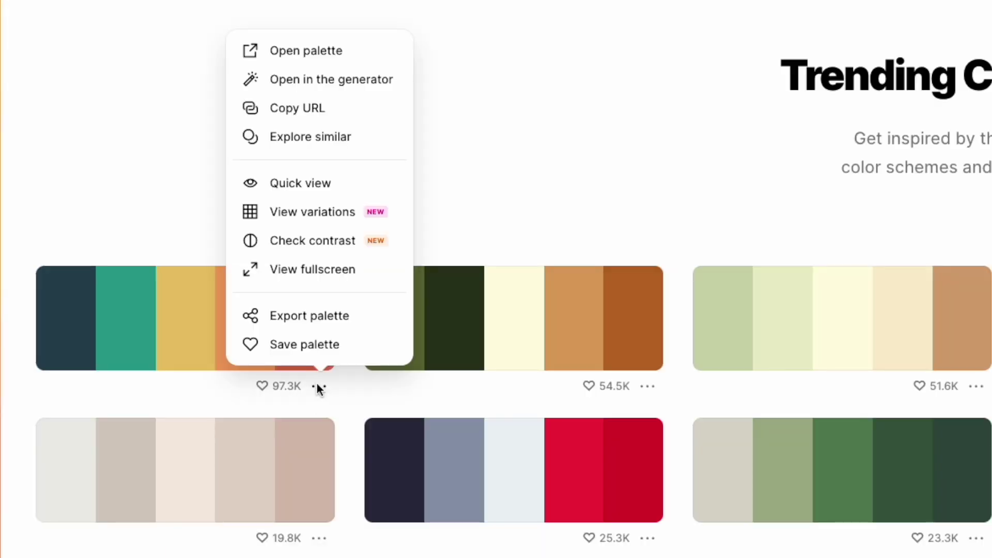
click(320, 317)
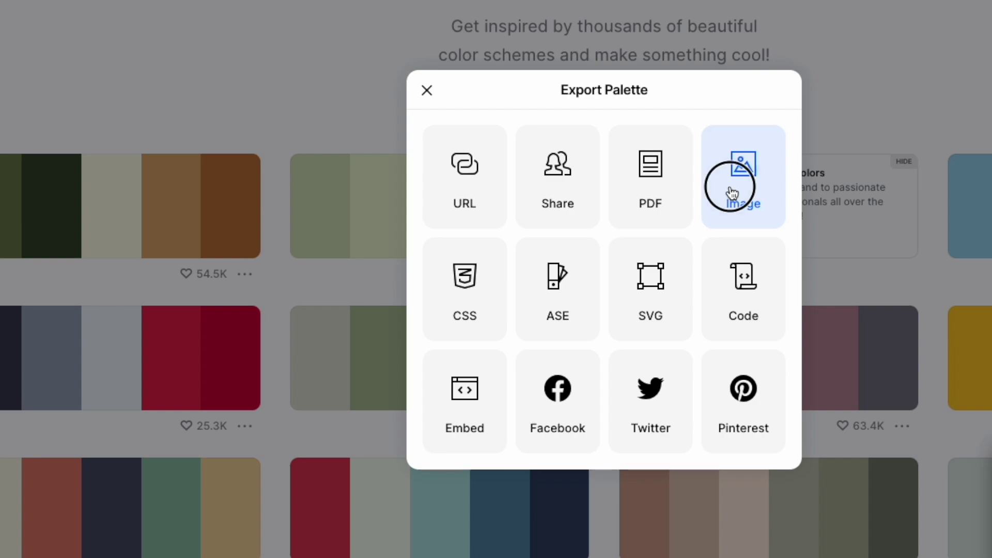
click(732, 194)
click(478, 246)
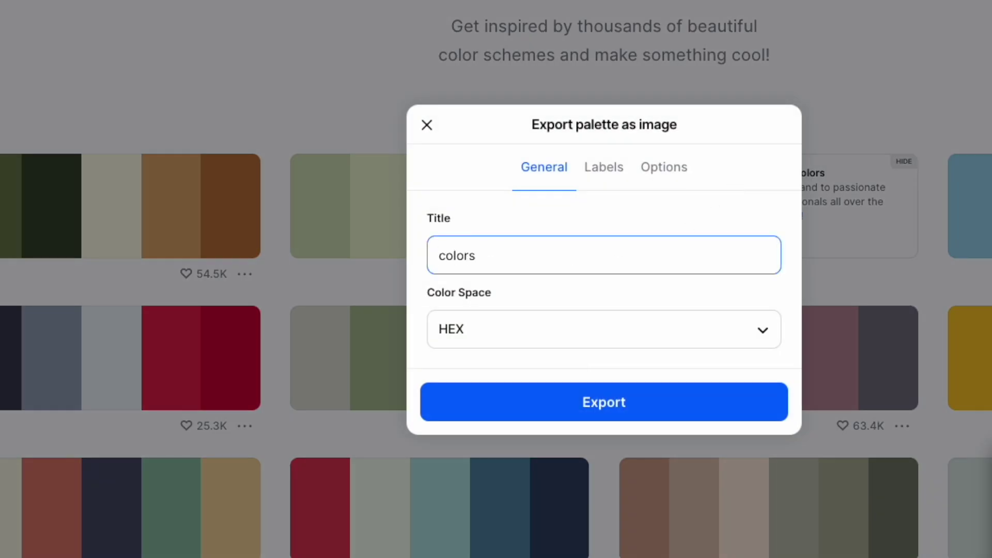
click(742, 337)
scroll(559, 416, down, 2)
click(505, 456)
Check the label and logo options of the palette export, leave them unused, and export the image.
click(607, 170)
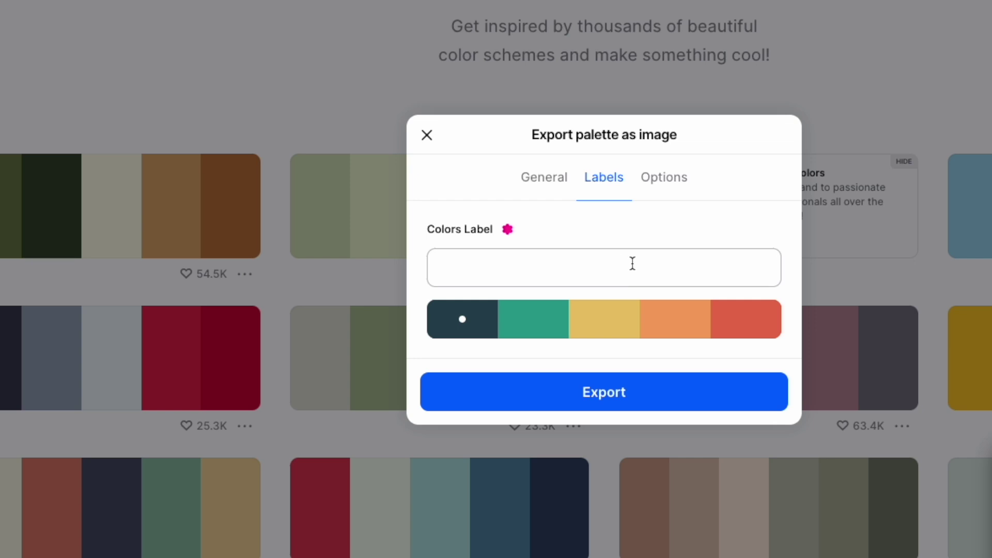
click(675, 176)
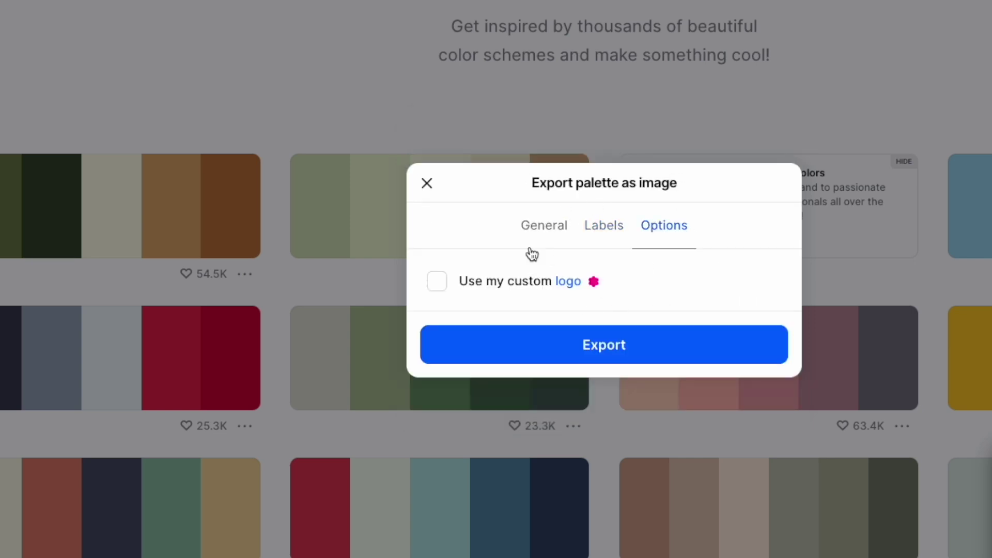
click(542, 228)
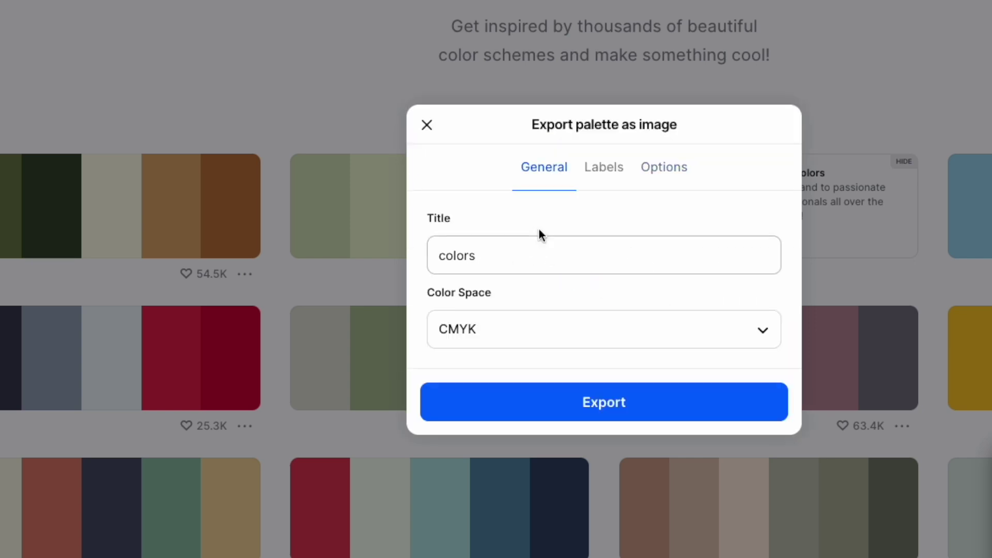
click(622, 404)
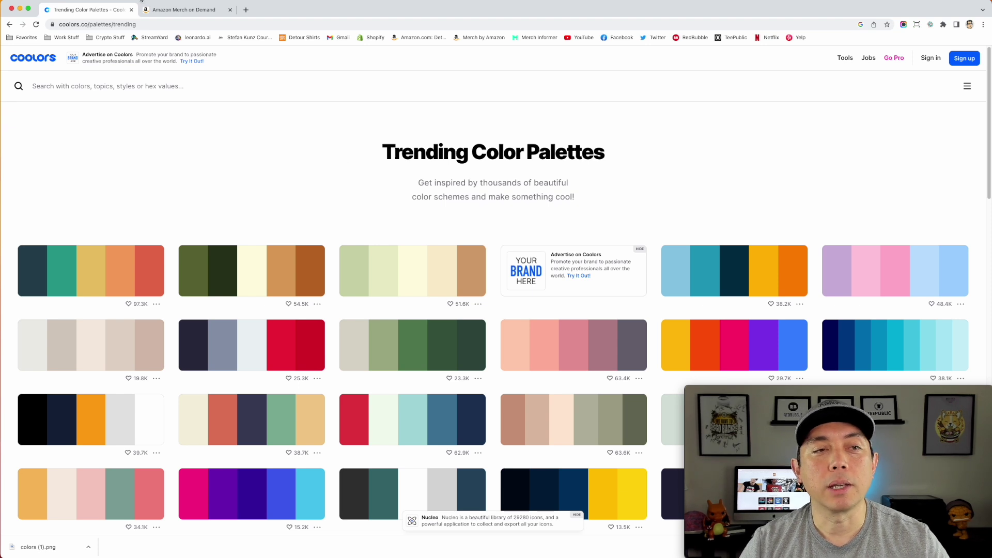
Switch to the Amazon Merch on Demand page and open the I Paused My Game To Egg Hunt shirt from the PrettyMerch Trend Finder.
click(182, 11)
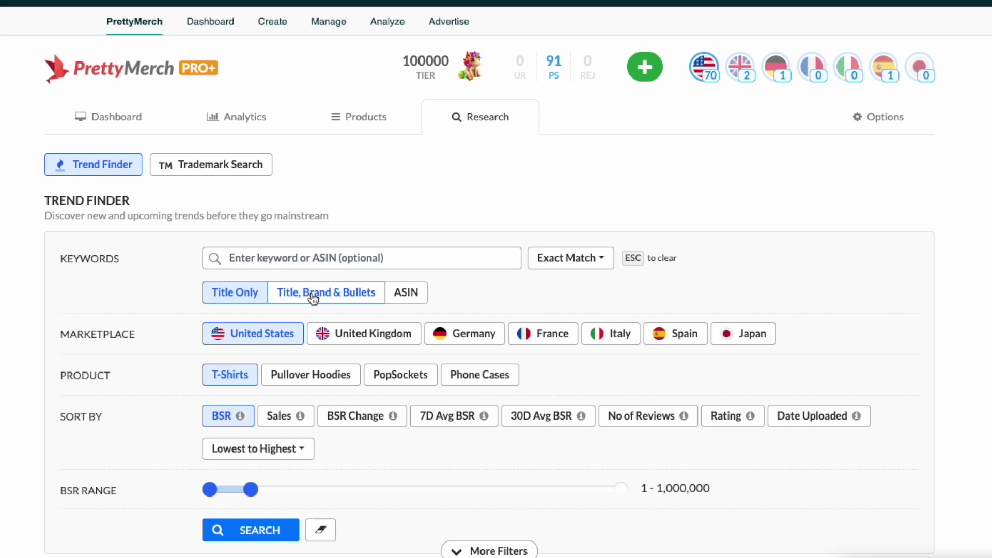
scroll(632, 379, down, 10)
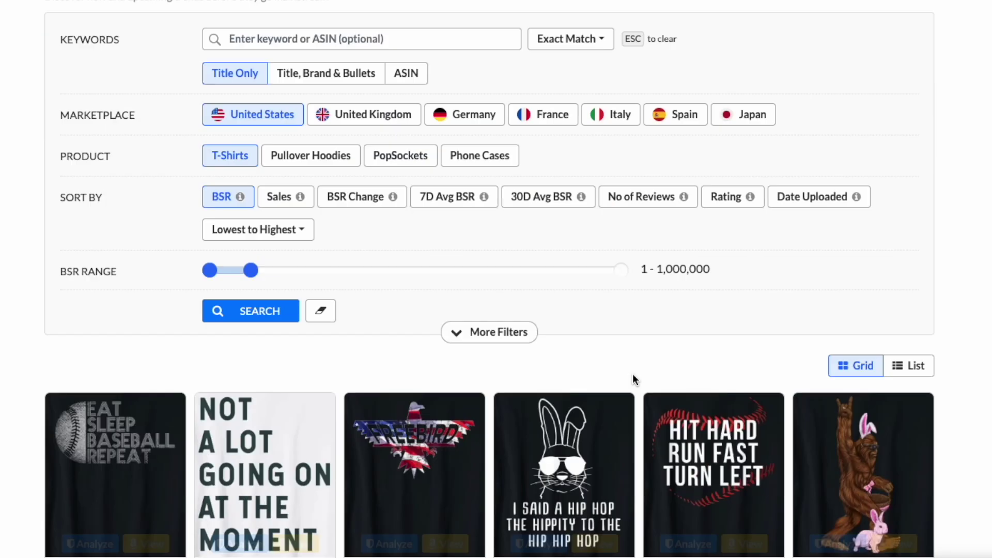
scroll(633, 374, down, 15)
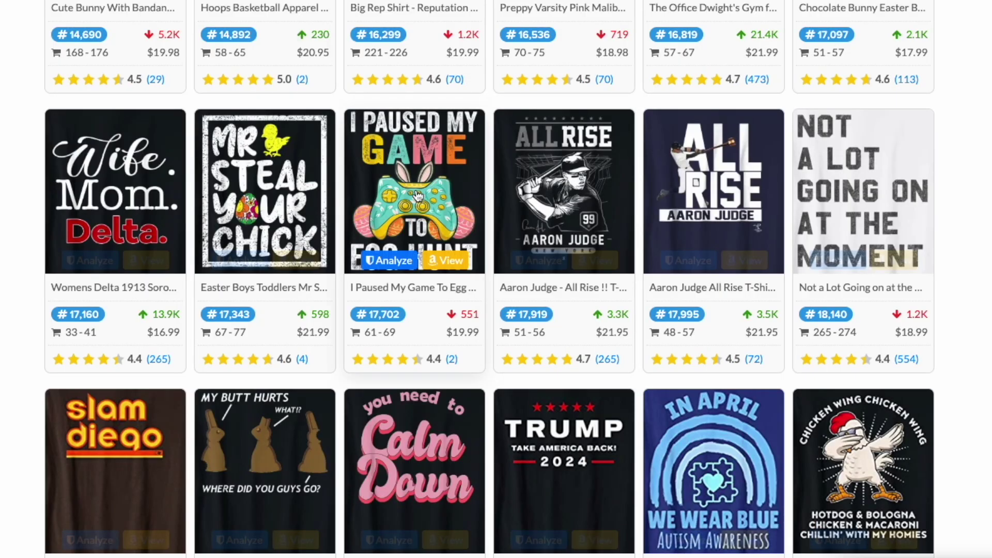
click(433, 170)
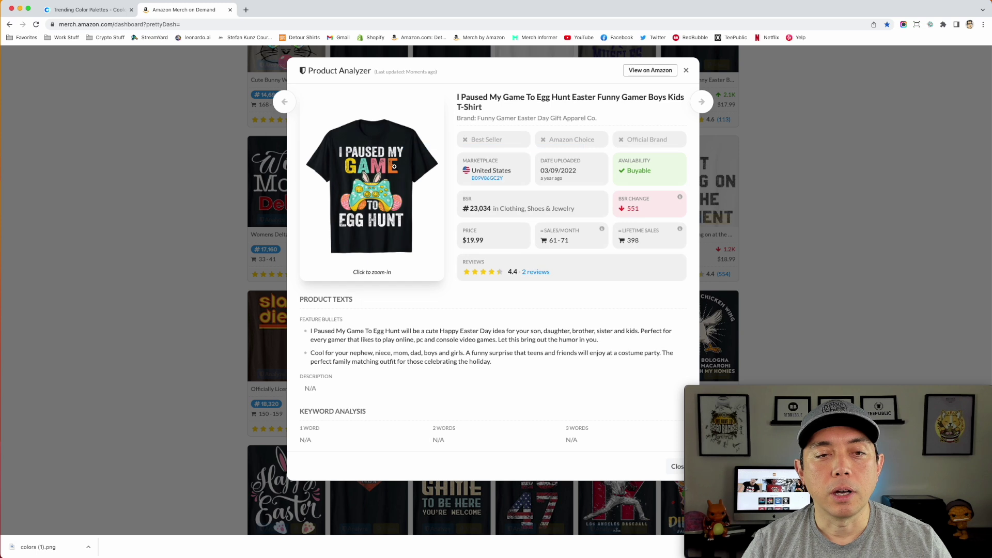
Enlarge the Egg Hunt shirt image, capture a screenshot of the whole shirt, and close the product details.
click(394, 167)
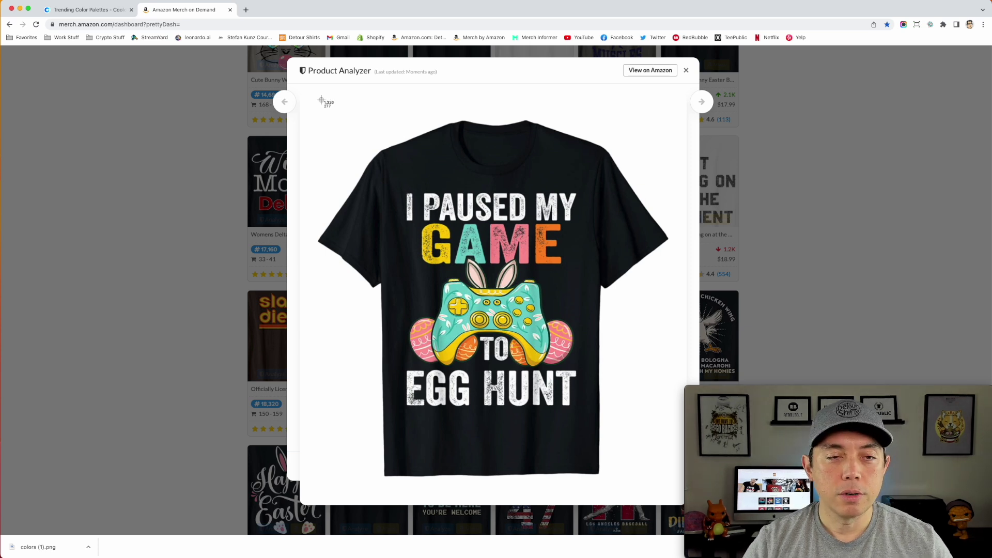
drag(316, 97, 667, 493)
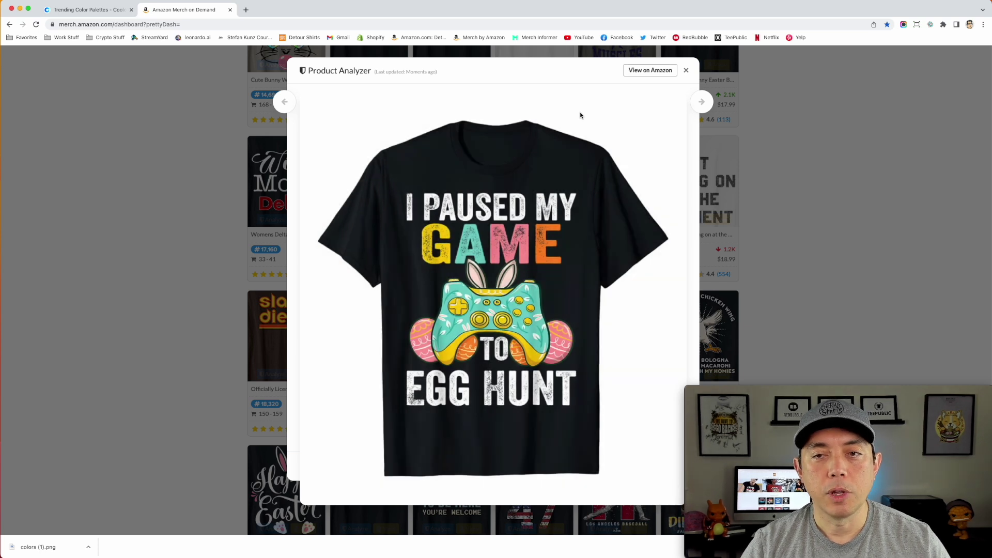
click(686, 71)
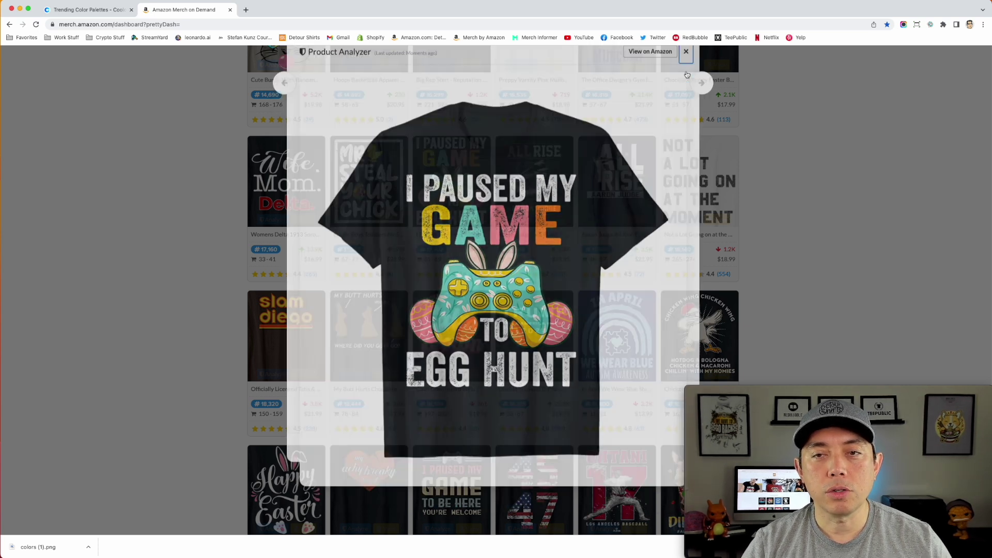
Find the It's Me, Hi, I'm The Problem T-shirt further down the results and capture a screenshot of its enlarged image.
scroll(553, 236, down, 6)
scroll(553, 235, down, 4)
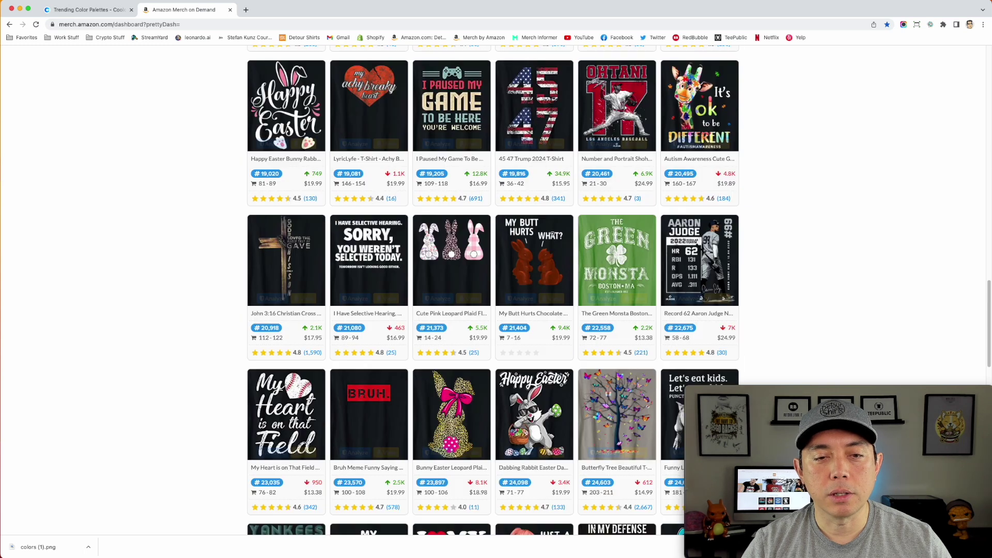
scroll(553, 237, down, 12)
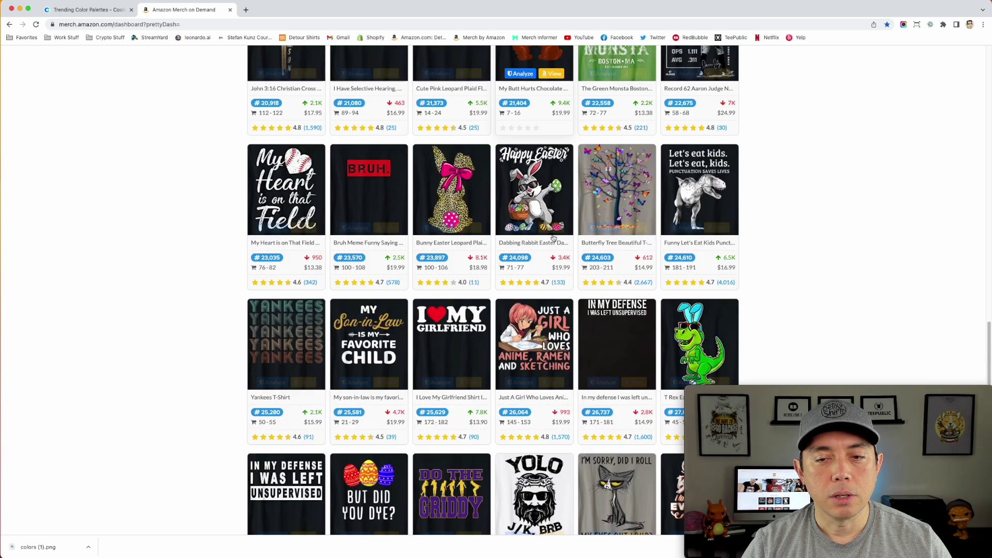
scroll(552, 238, down, 3)
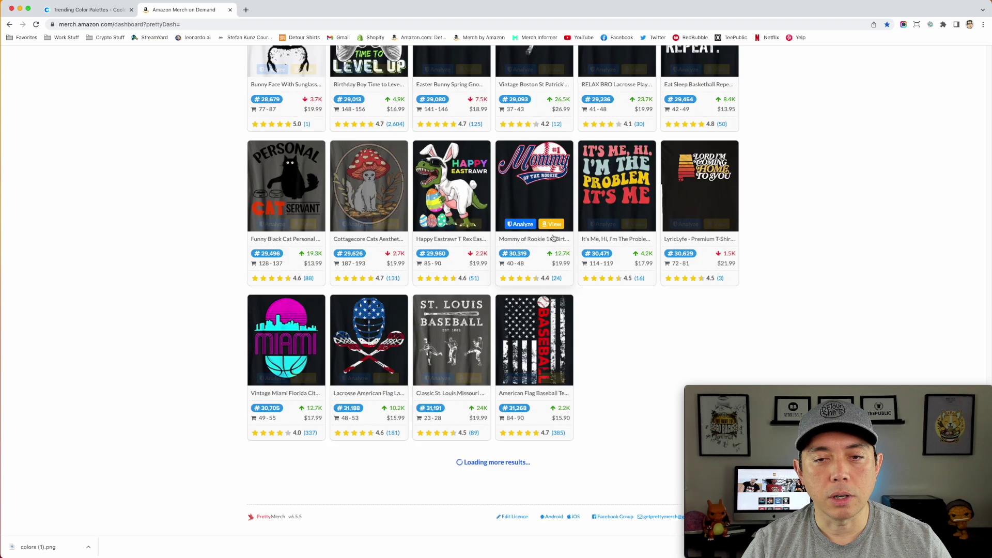
click(528, 201)
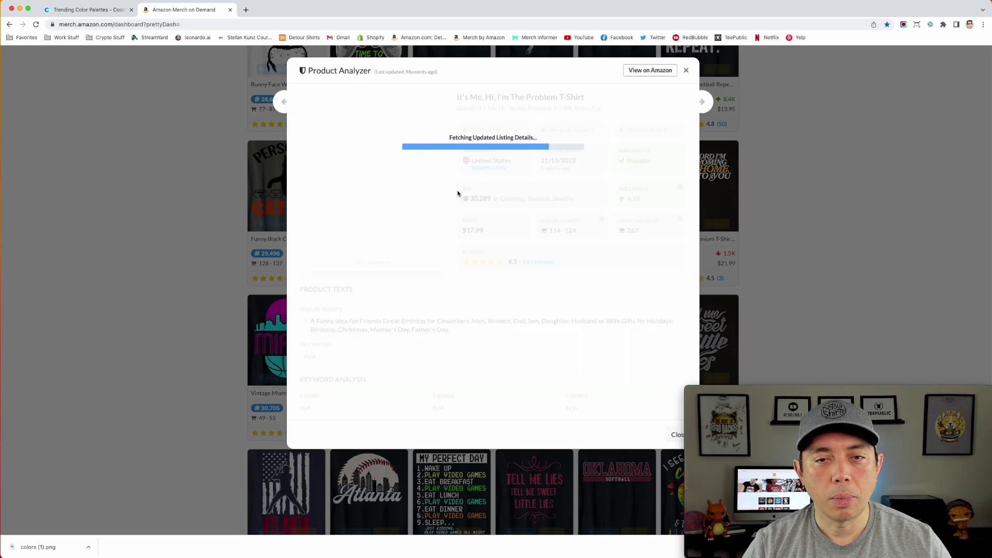
mouse_move(381, 167)
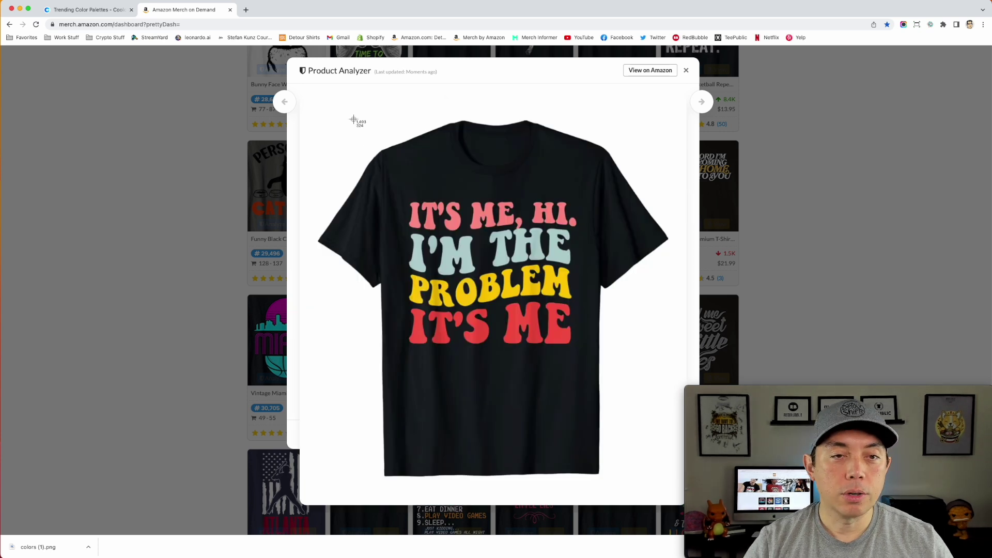
drag(310, 105, 677, 490)
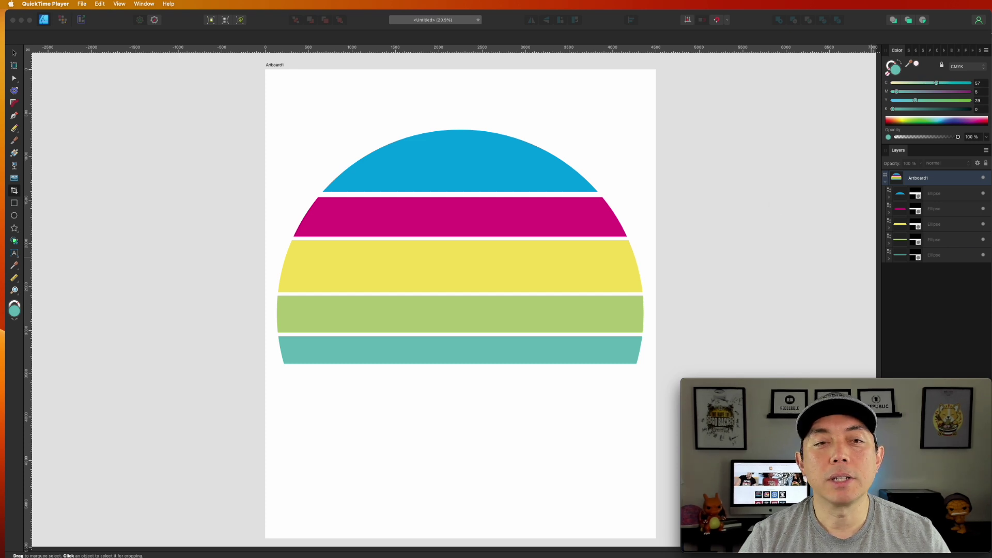
Switch back to Affinity Designer, paste the Coolors palette image onto the artboard, and place it below the striped sunset.
key(super+v)
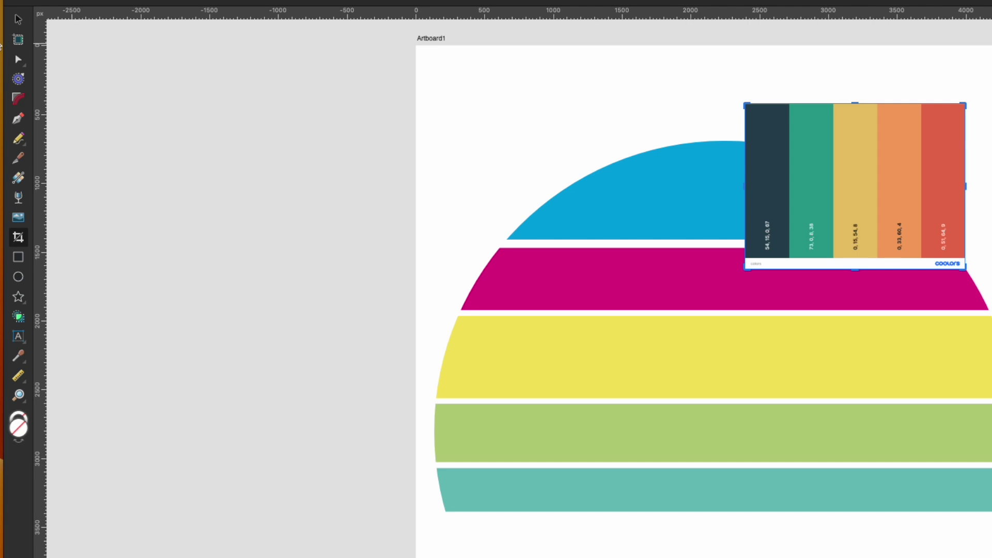
click(18, 20)
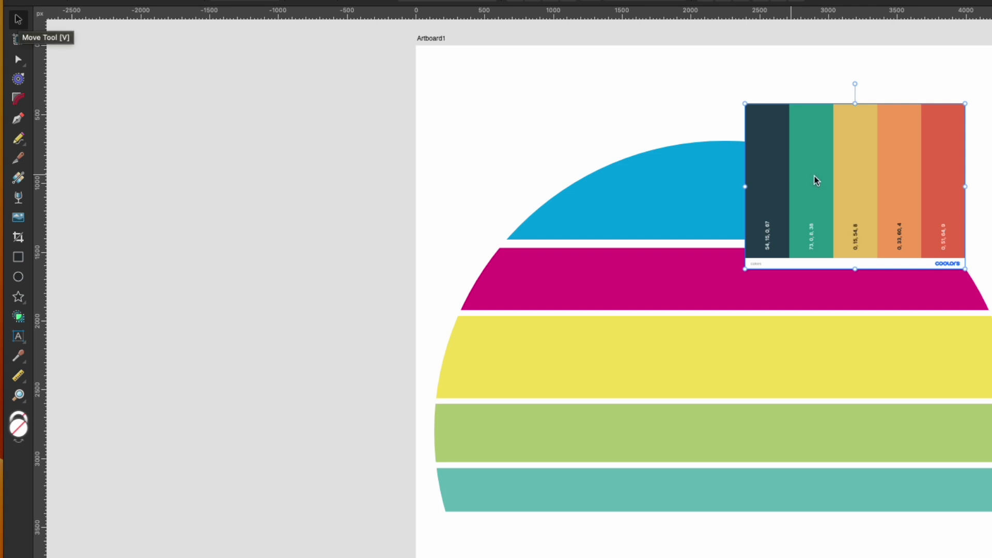
click(860, 179)
drag(860, 179, 672, 557)
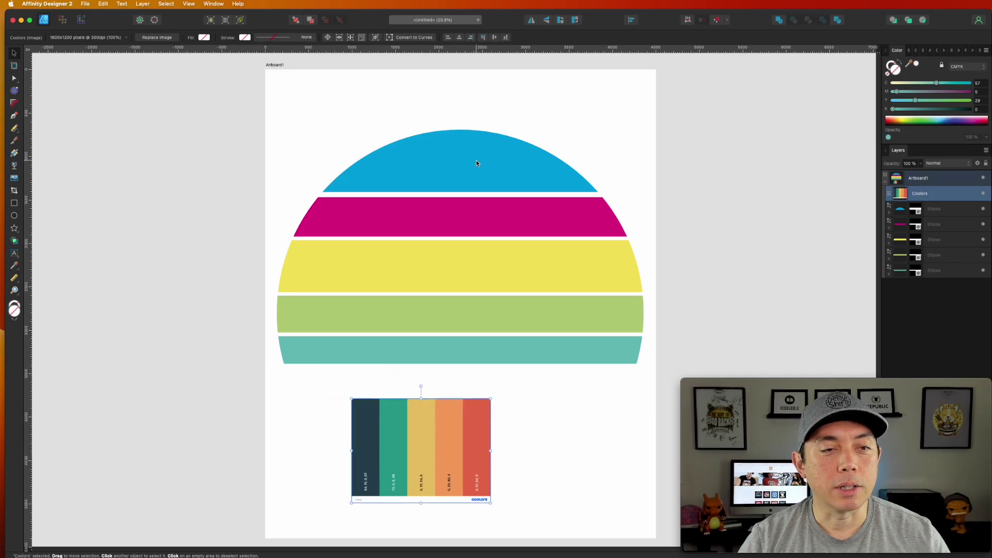
Recolour the top band dark navy and the second band green by sampling both colours from the Coolors palette image.
click(473, 163)
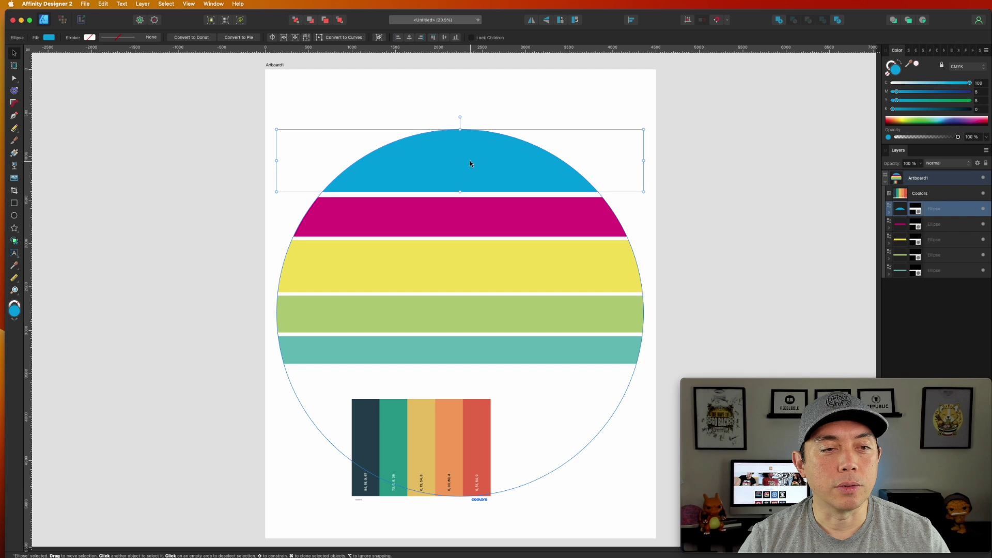
drag(917, 64, 363, 417)
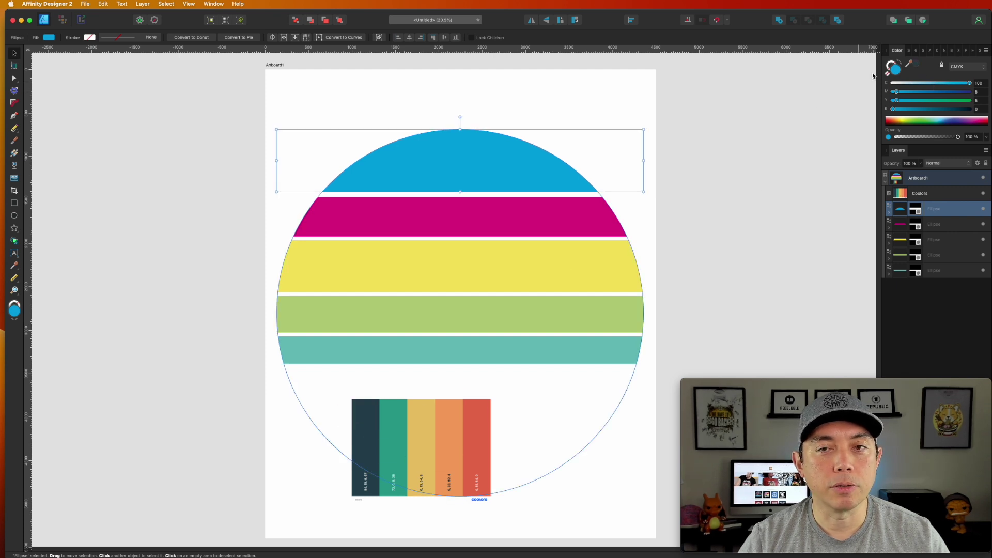
click(913, 70)
click(546, 219)
drag(918, 69, 395, 417)
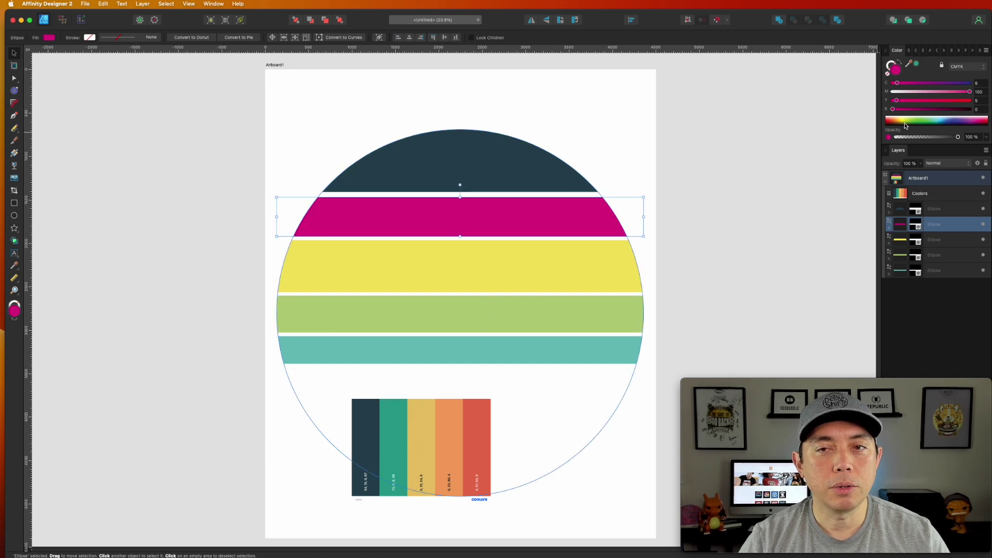
click(914, 64)
click(421, 424)
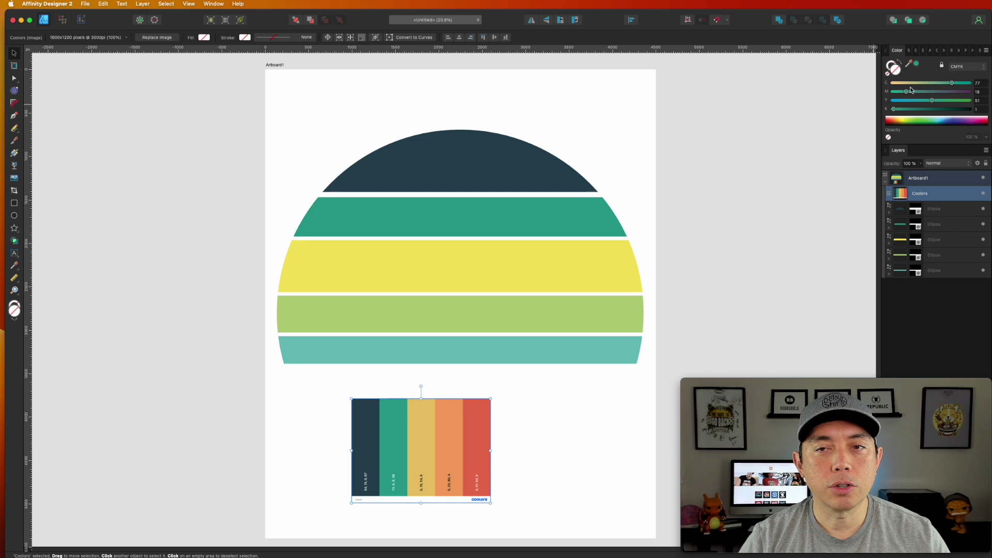
drag(919, 66, 585, 265)
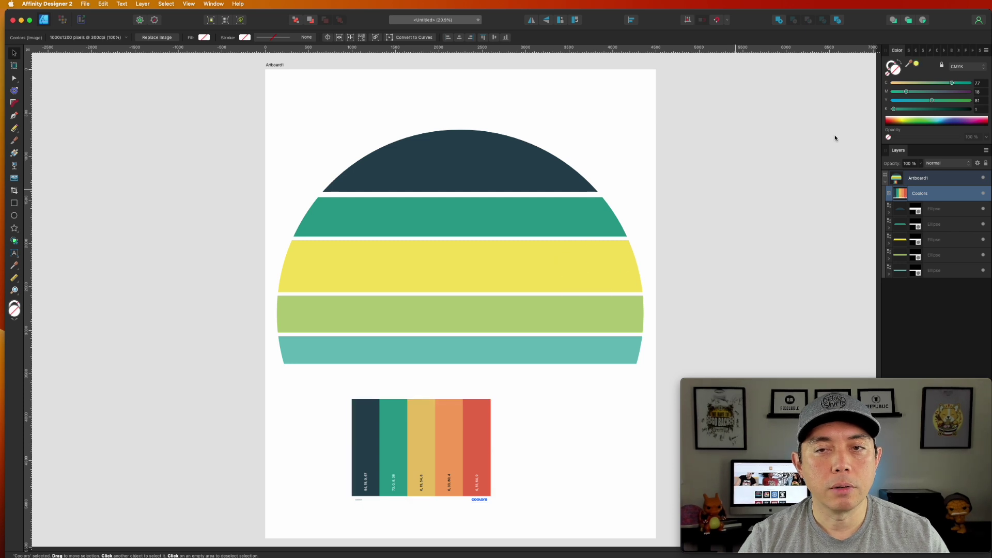
click(917, 64)
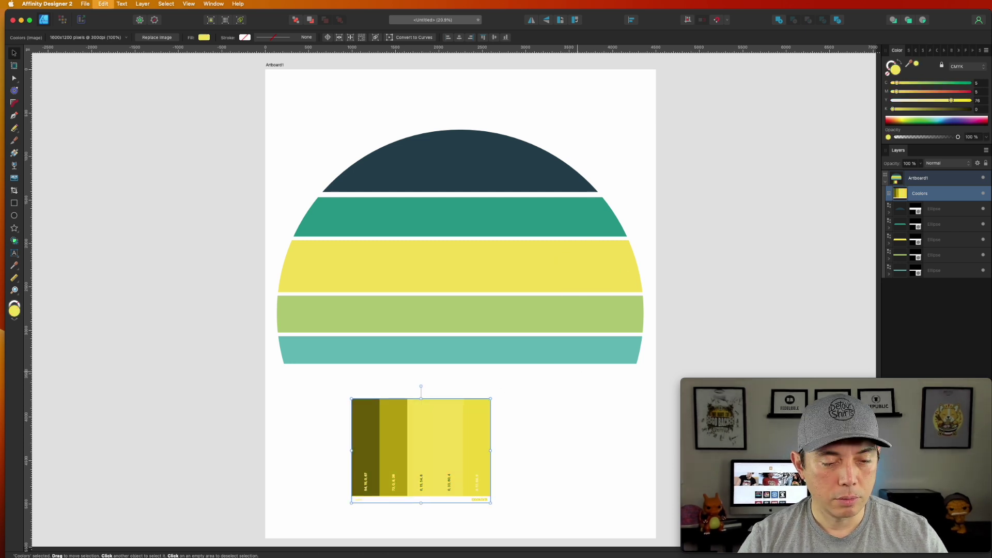
key(super+z)
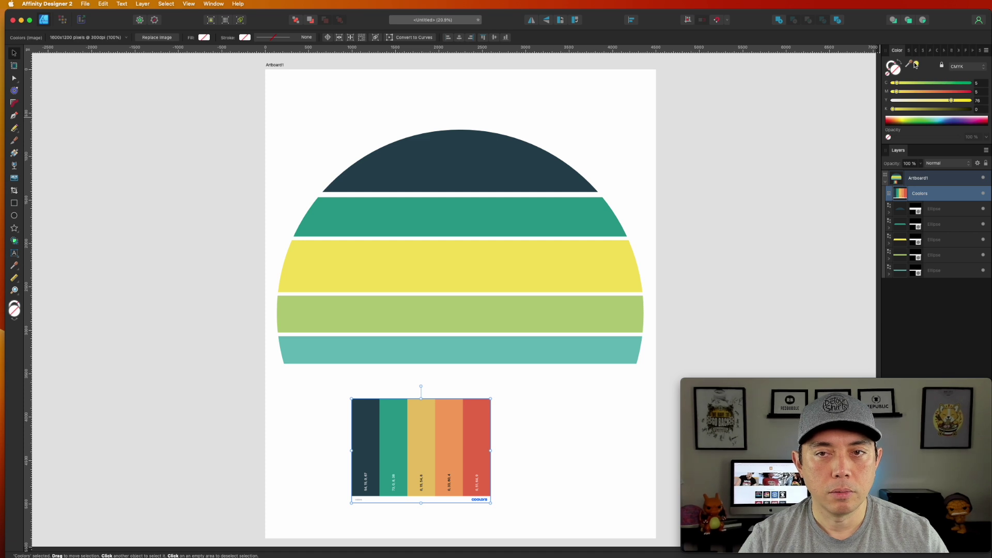
Sample the mustard yellow from the Coolors palette image and apply it to the third band.
drag(916, 65, 411, 421)
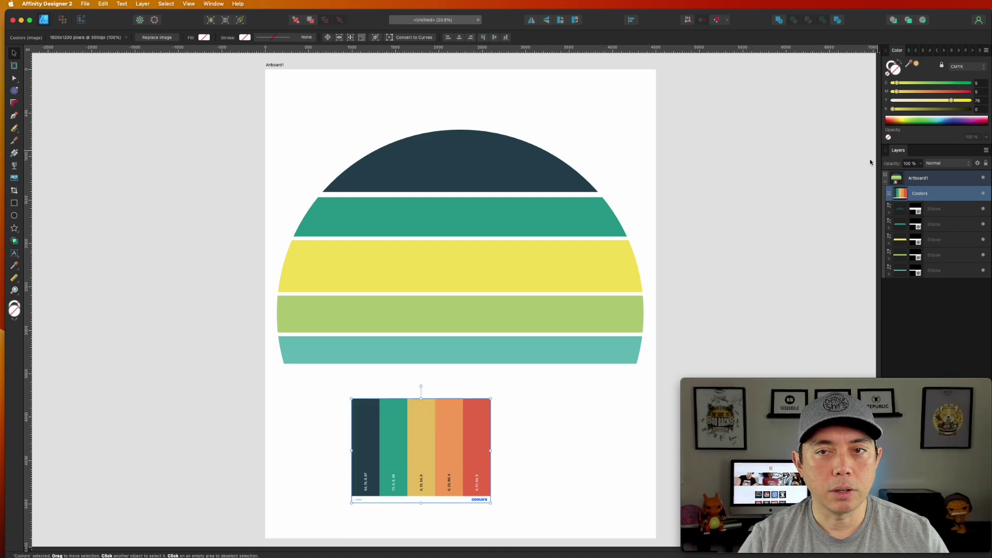
click(595, 258)
click(917, 65)
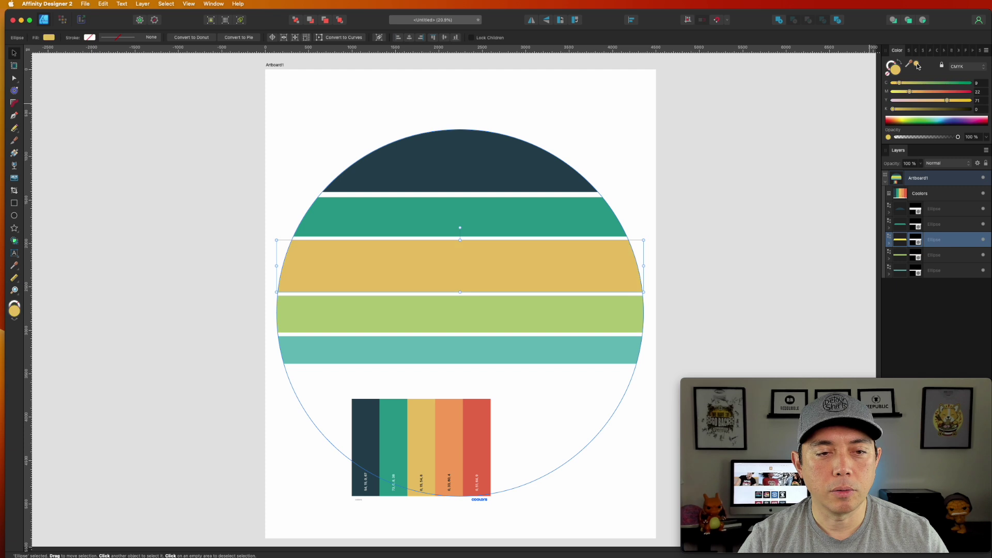
click(680, 323)
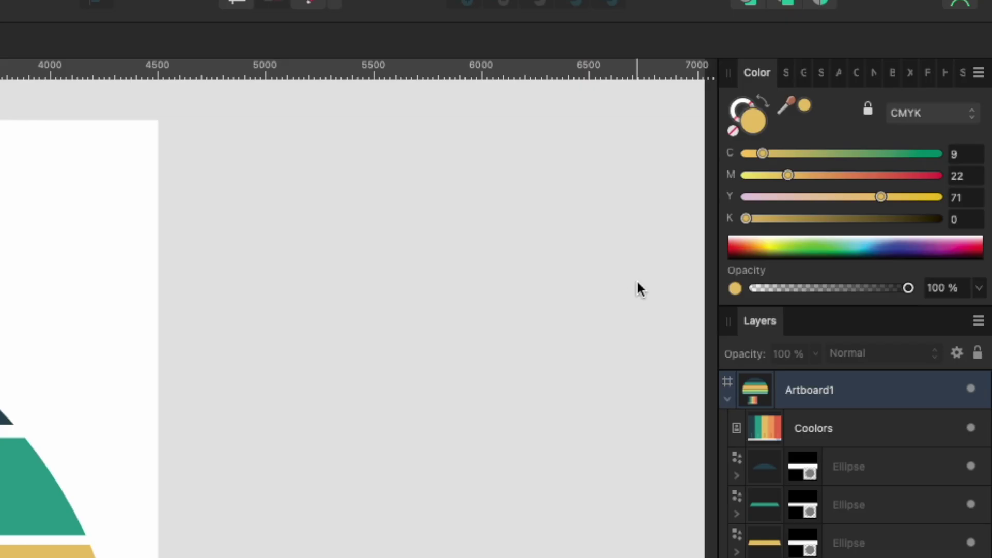
Start creating a swatch palette from an image and load Coolors.png from the Desktop as the source.
click(821, 73)
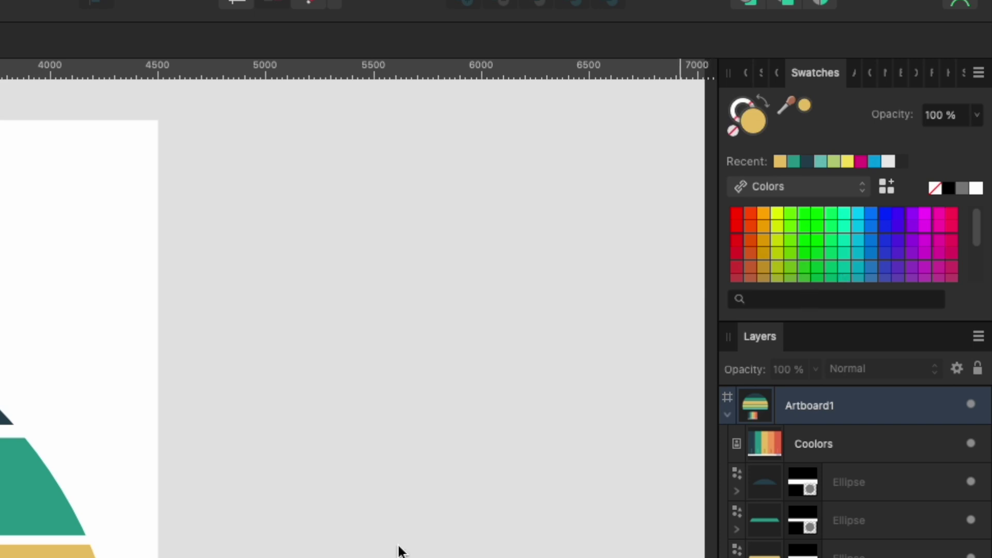
click(978, 73)
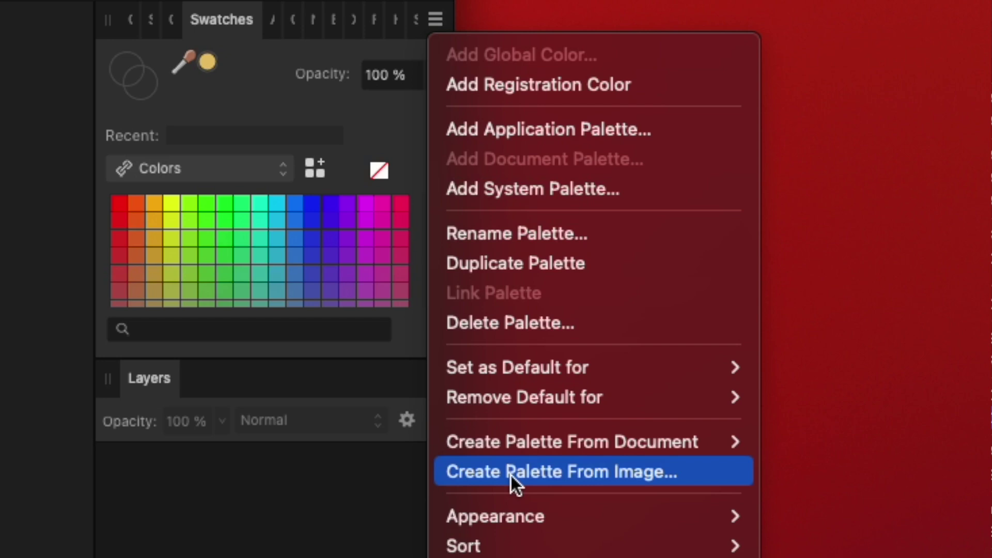
click(511, 476)
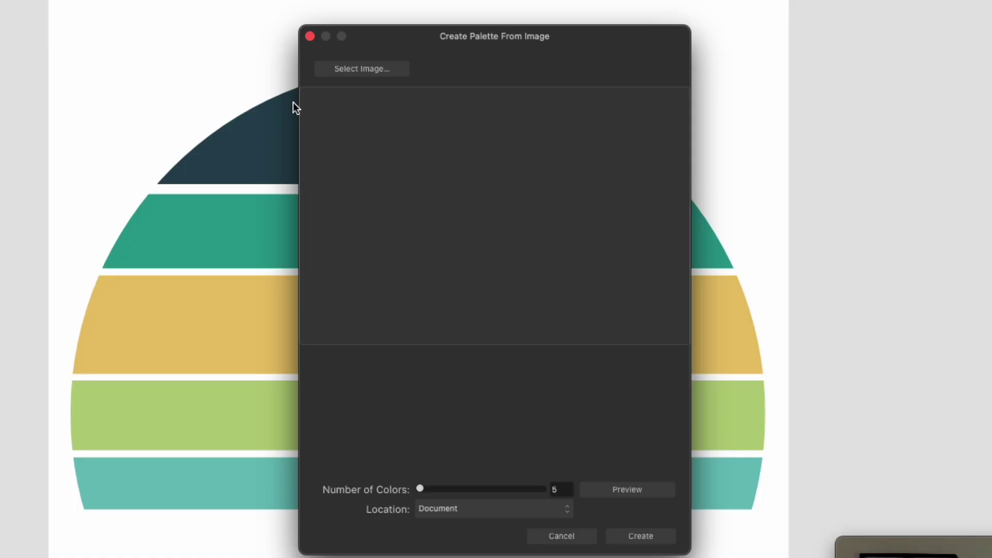
click(367, 70)
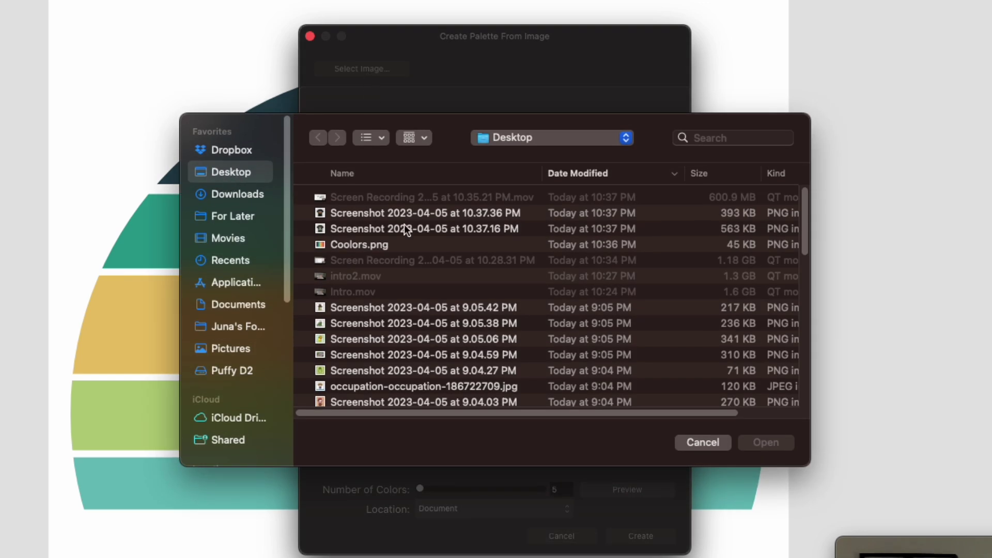
click(370, 246)
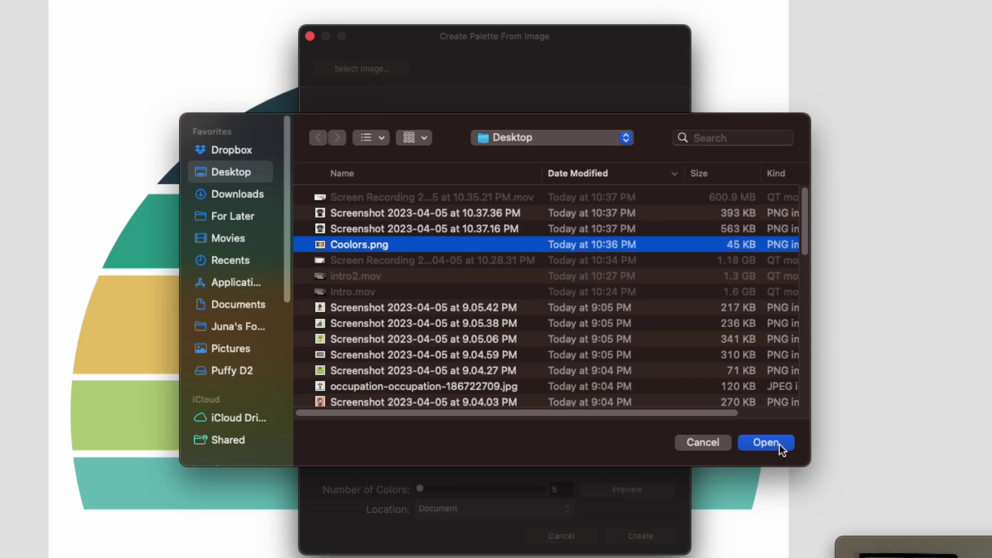
click(778, 443)
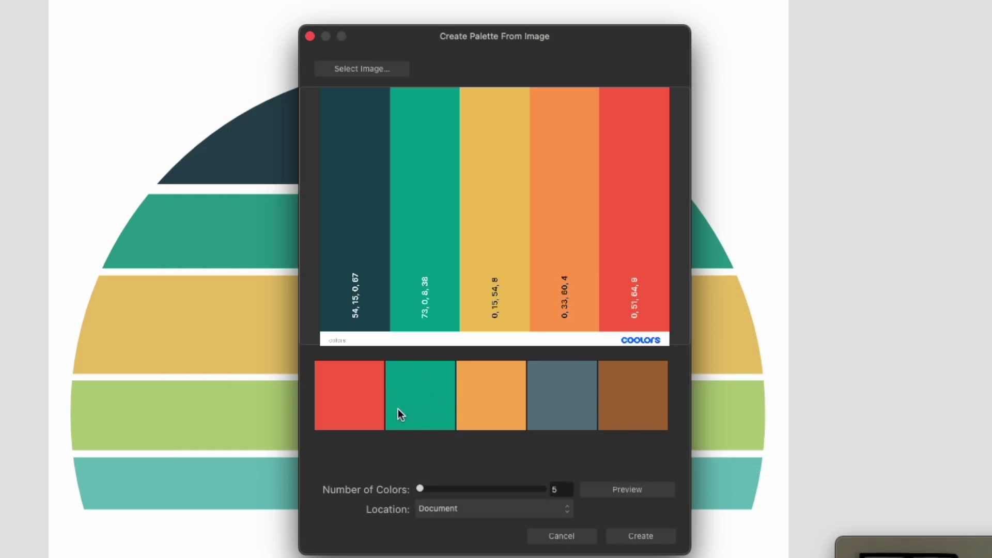
Set the palette's number of colors to 11, preview the swatches, and create the palette in the document.
mouse_move(425, 492)
mouse_down()
mouse_move(434, 490)
mouse_move(422, 491)
mouse_up()
click(637, 492)
scroll(517, 430, down, 2)
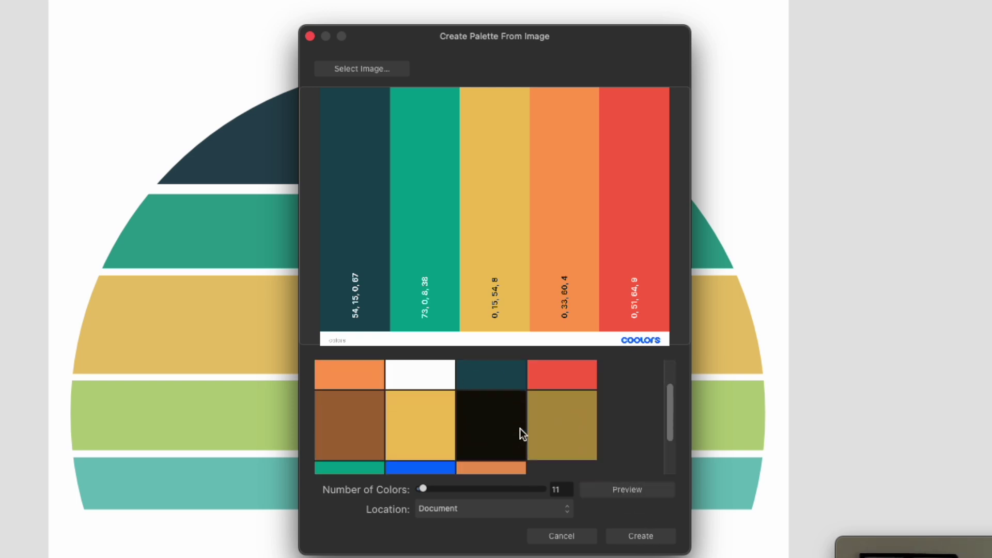
click(641, 537)
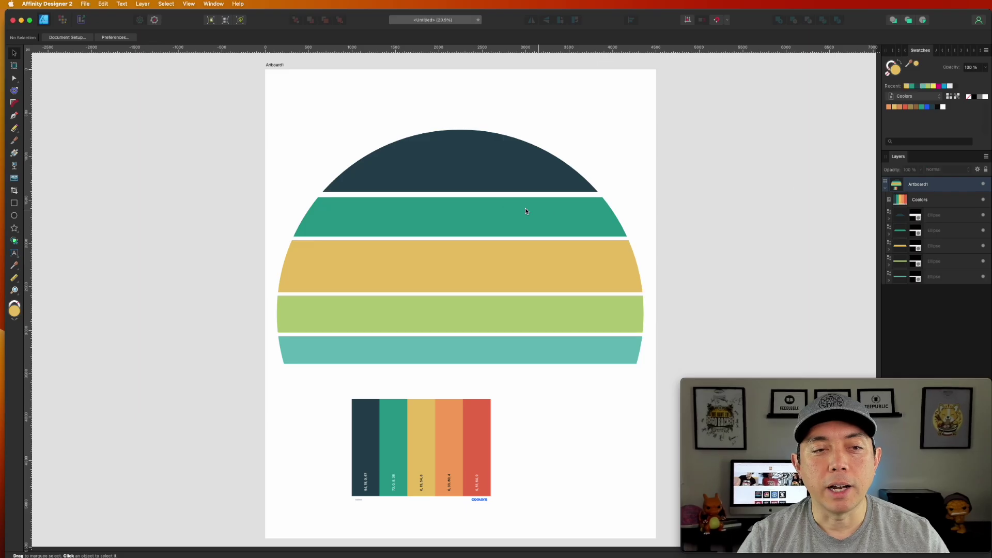
Fill the sunset bands from the Coolors swatches: dark navy for the top two, mustard yellow for the third, and red for the fourth.
click(495, 167)
click(933, 110)
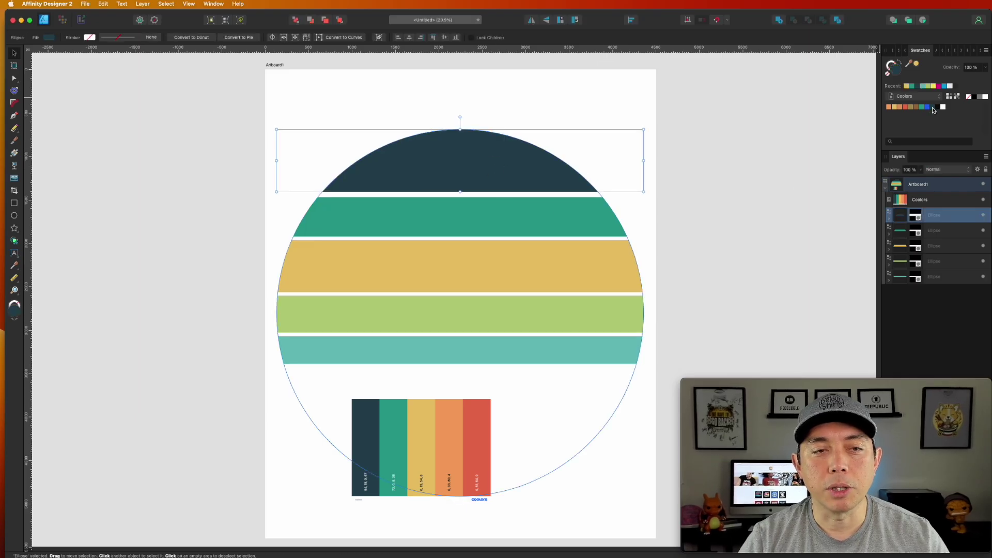
click(588, 219)
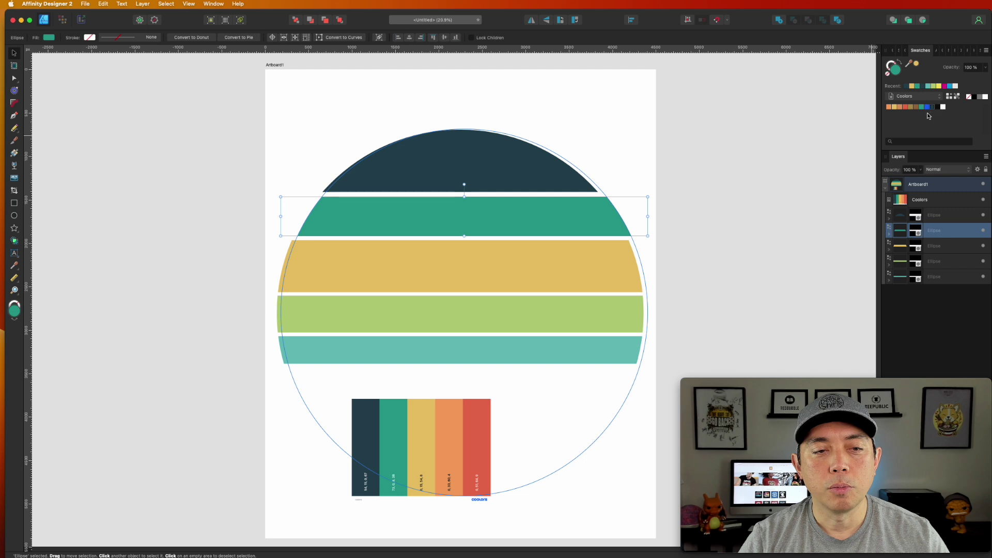
click(933, 107)
click(594, 259)
click(898, 107)
click(594, 310)
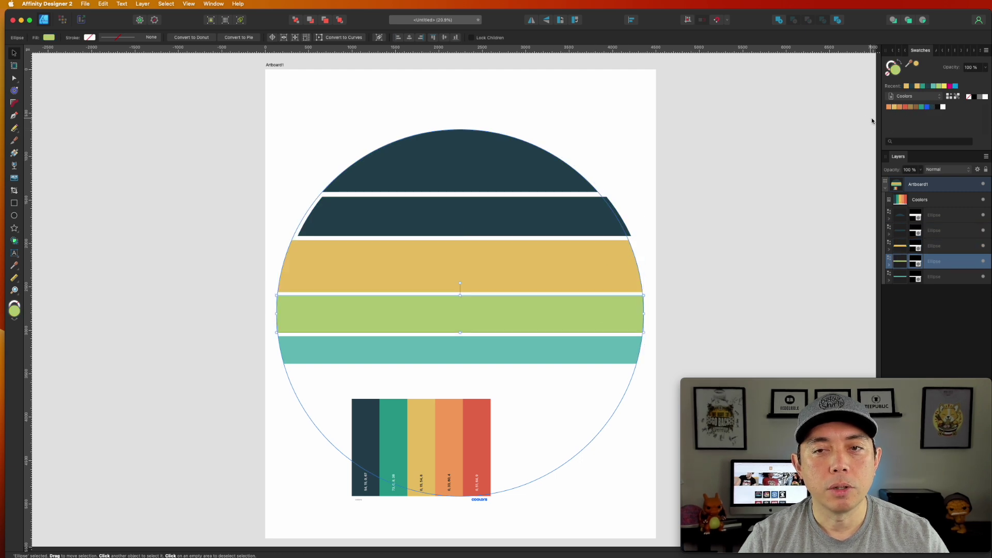
click(905, 107)
Realign the second band with the rest of the circle and recolour the fourth band muted orange.
click(544, 213)
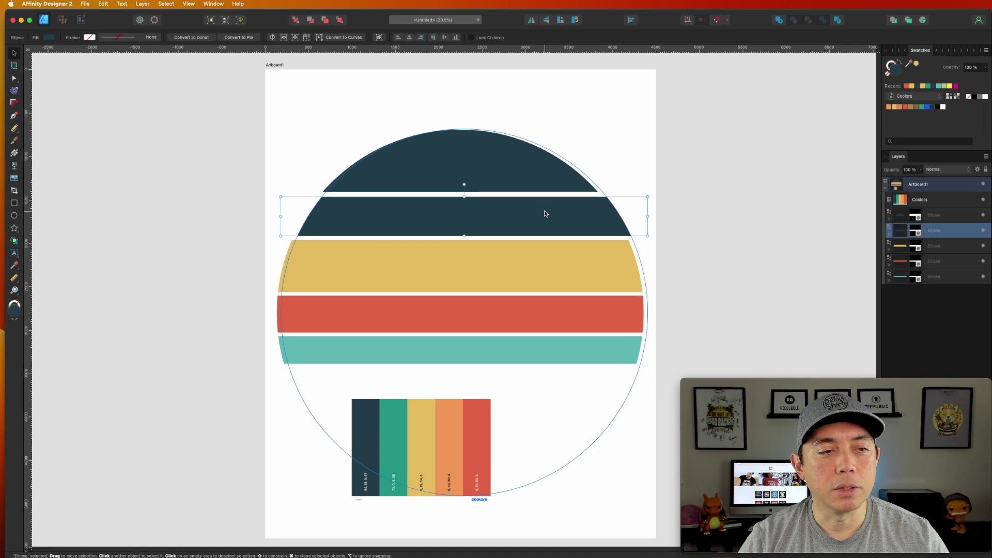
drag(545, 213, 541, 213)
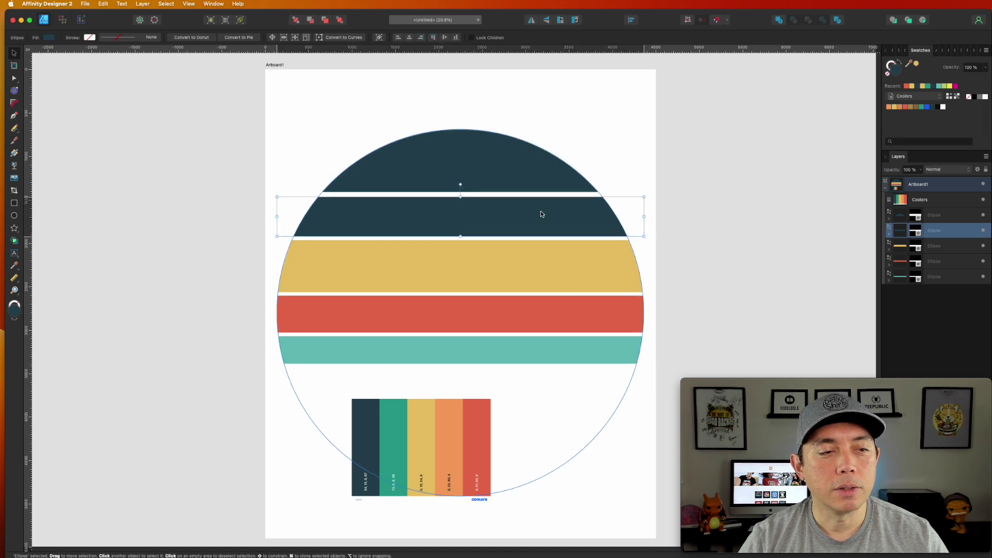
click(570, 316)
click(899, 107)
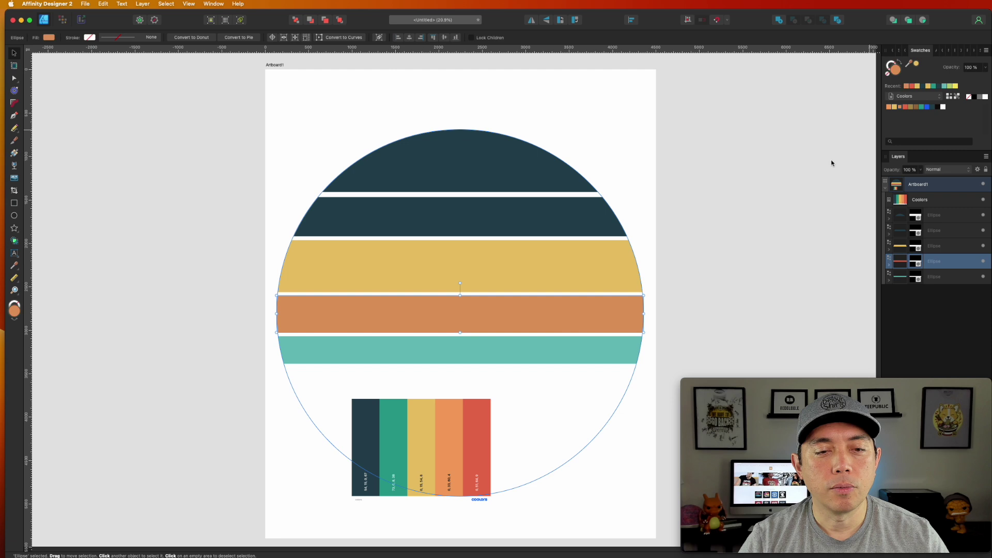
Try several Coolors swatches on the bottom band, settle on mustard yellow, and deselect the band.
click(623, 344)
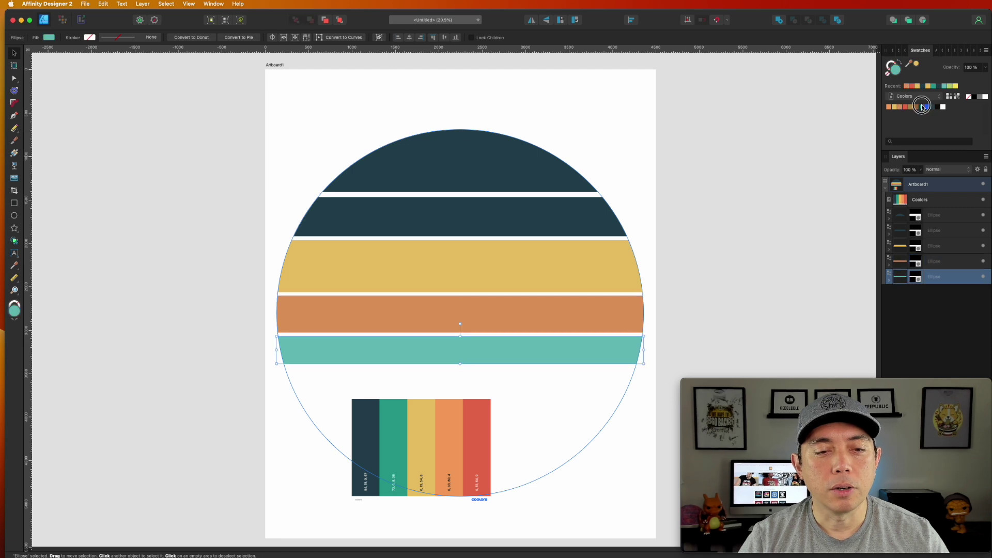
click(914, 109)
click(893, 107)
click(887, 107)
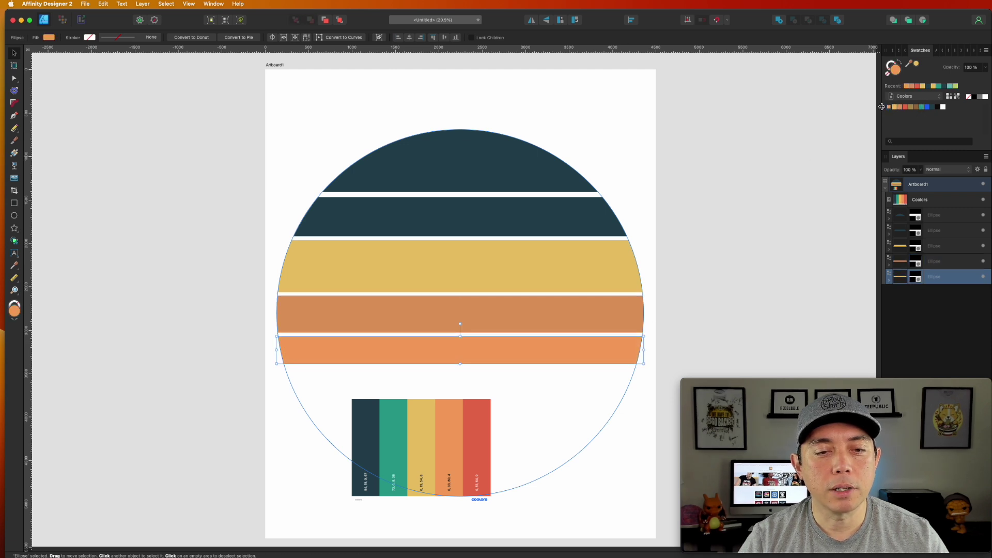
click(897, 107)
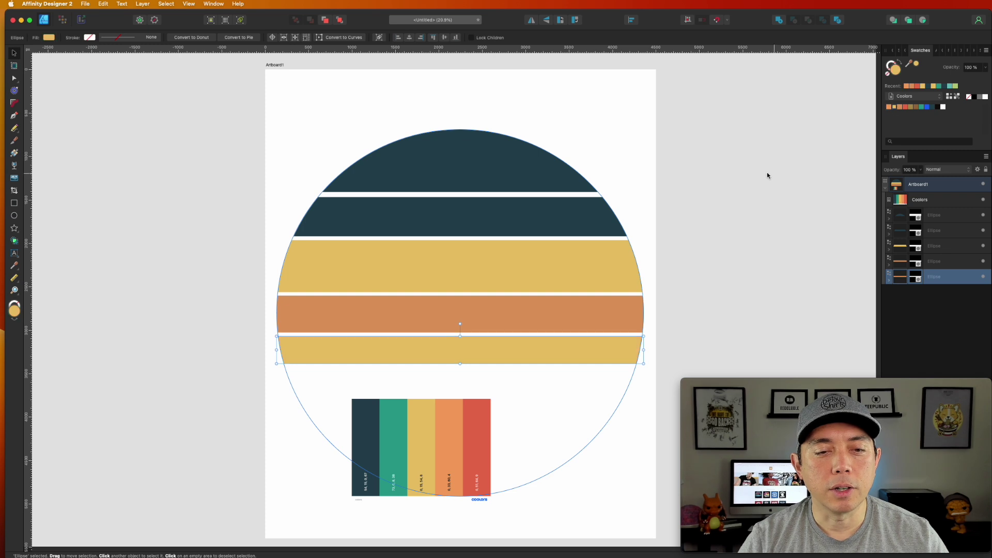
click(745, 174)
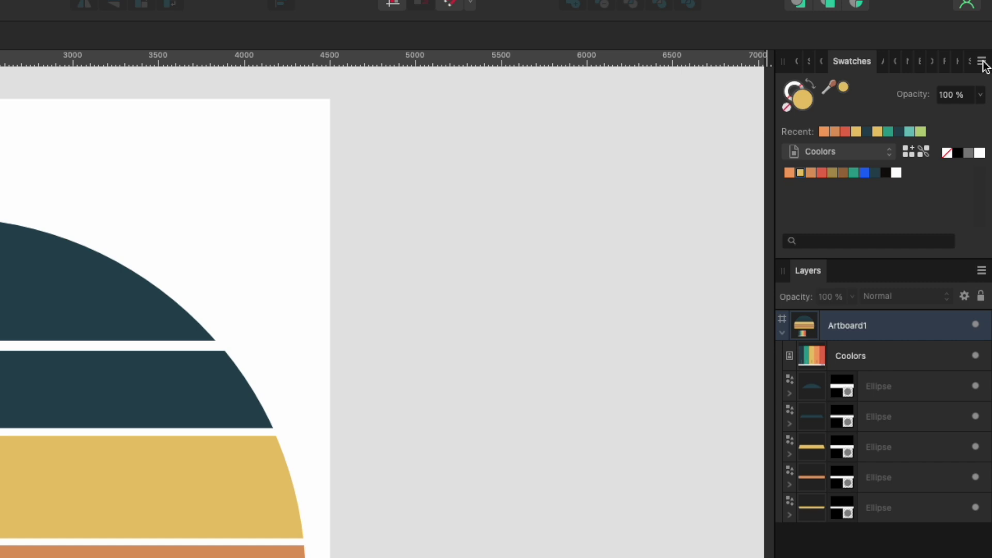
Start another palette from an image and load the Egg Hunt shirt screenshot, Screenshot 2023-04-05 at 10.37.16 PM.
click(982, 63)
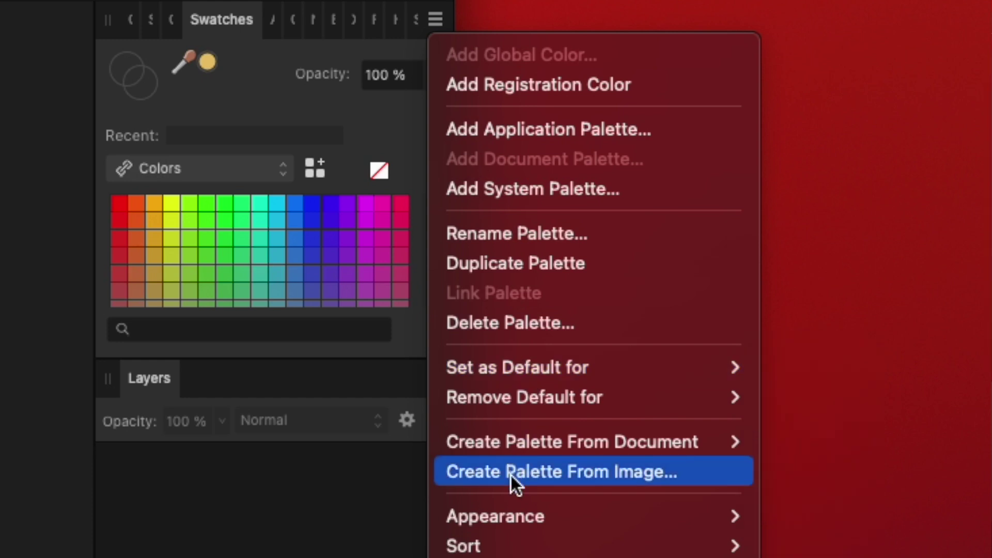
click(511, 475)
click(420, 107)
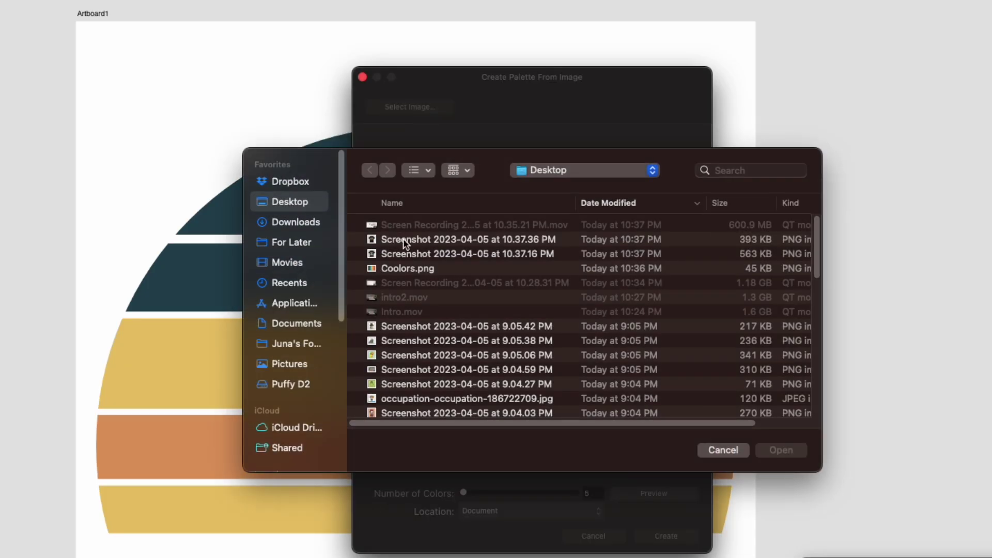
click(416, 254)
click(782, 451)
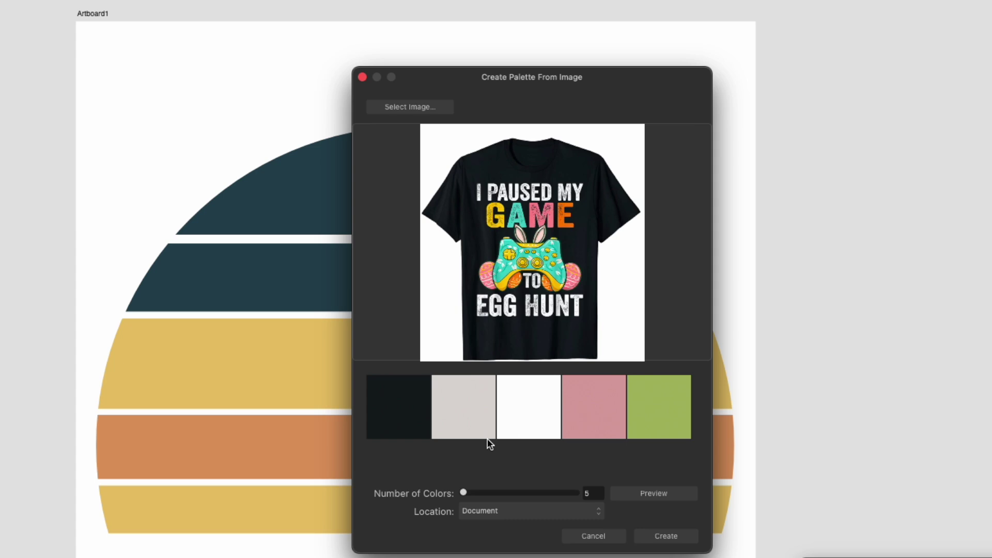
Set the Egg Hunt palette to 12 colors, preview the swatches, and create it in the document.
drag(461, 489, 464, 489)
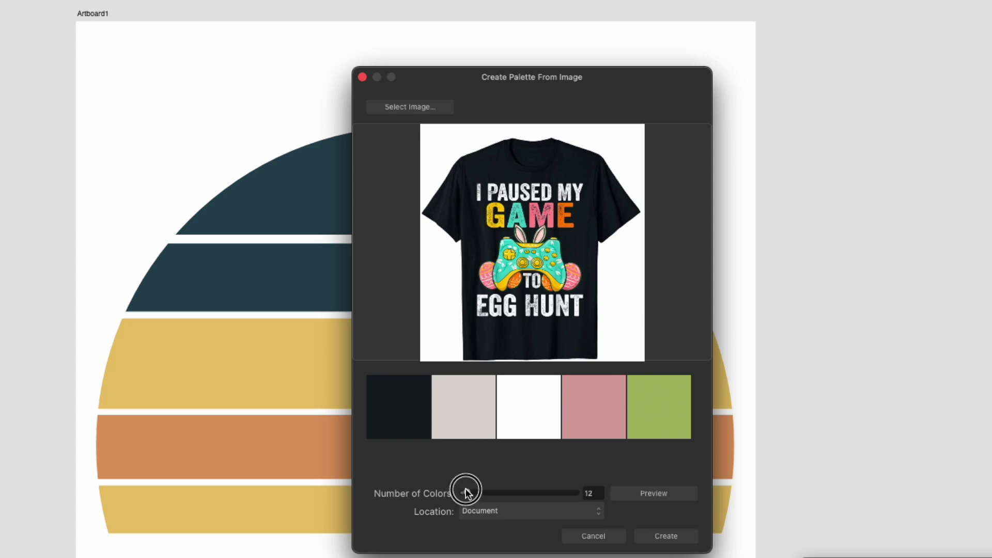
click(668, 493)
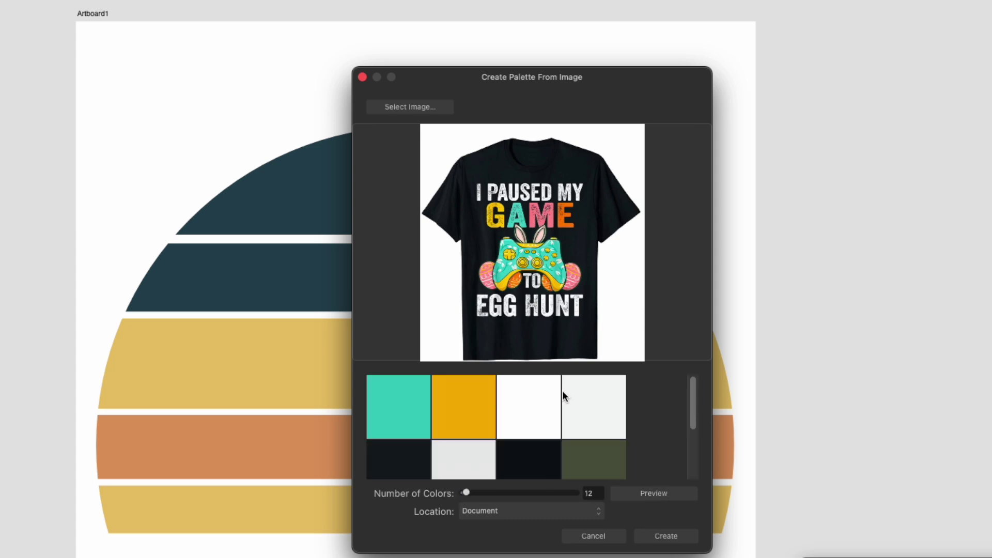
click(659, 537)
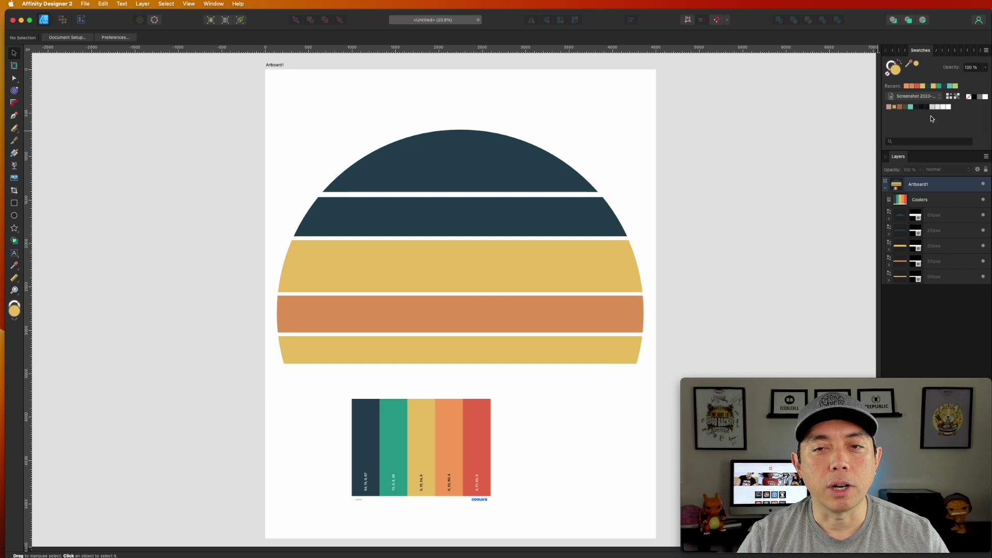
Recolour the top band dark olive green, the second band rust brown and the third band golden yellow from the Egg Hunt palette.
click(549, 165)
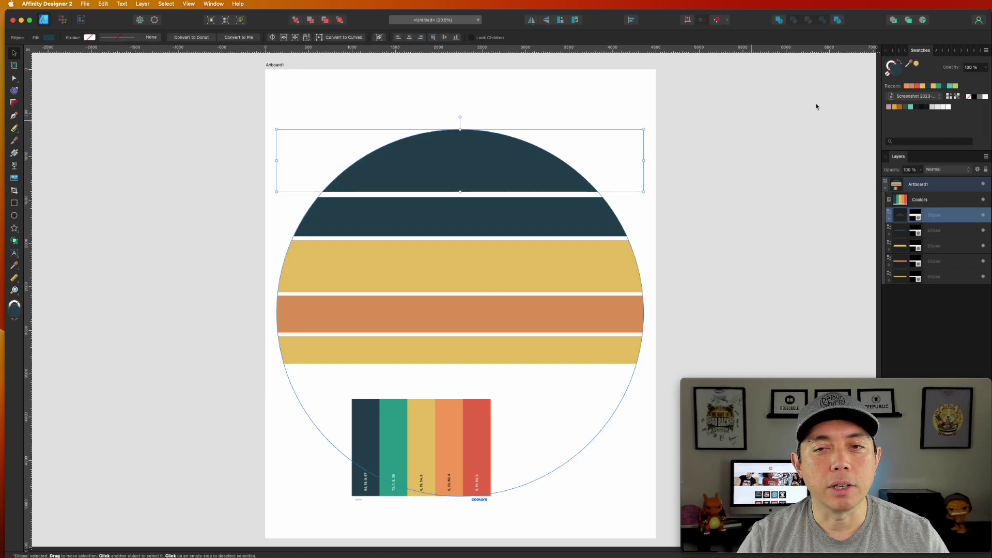
click(923, 107)
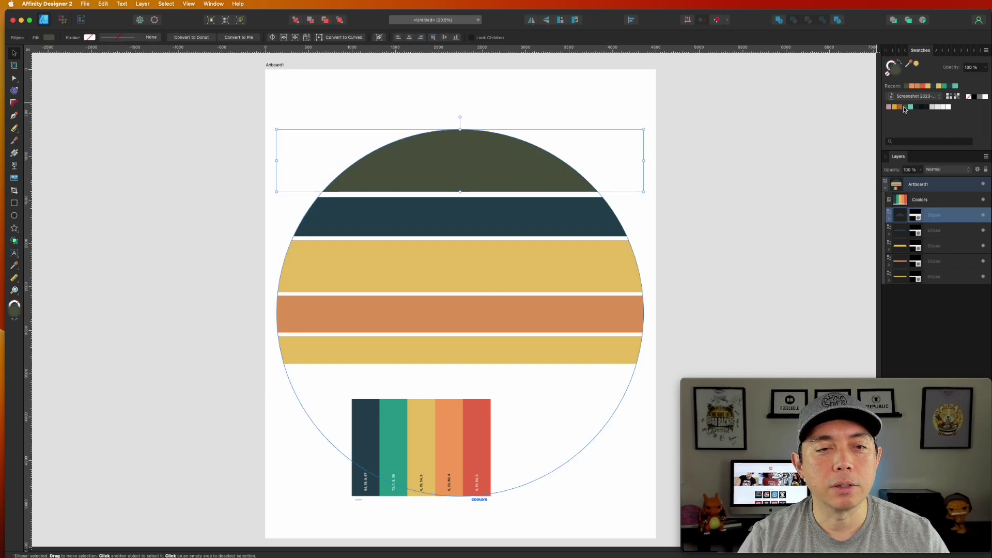
click(542, 226)
click(903, 107)
click(579, 255)
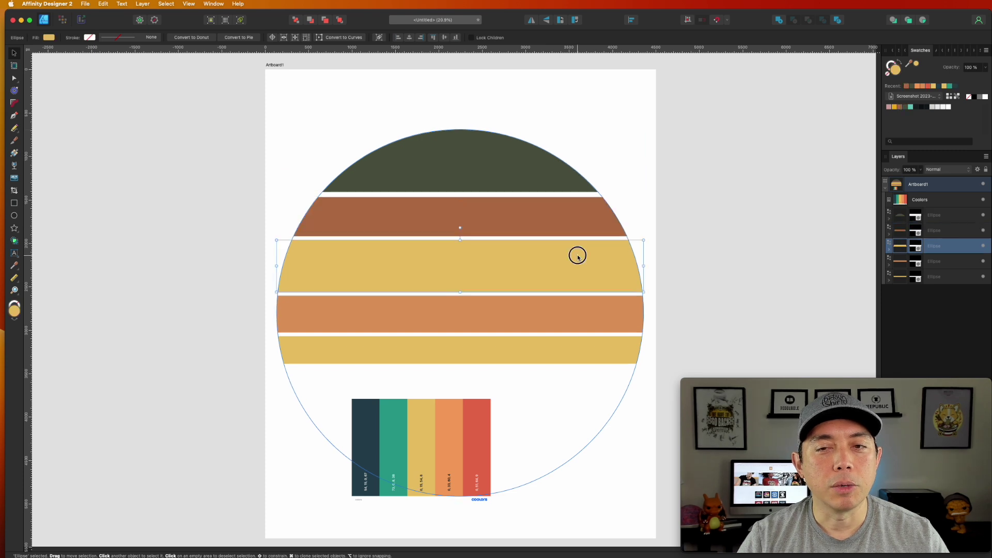
click(897, 107)
Recolour the fourth band dusty pink and the bottom band light warm gray, and deselect.
click(625, 312)
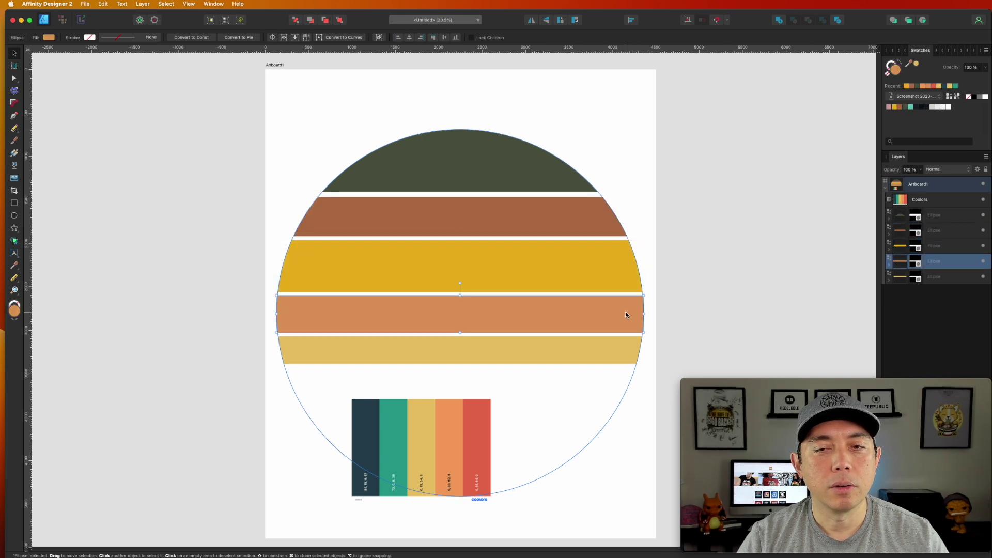
click(889, 107)
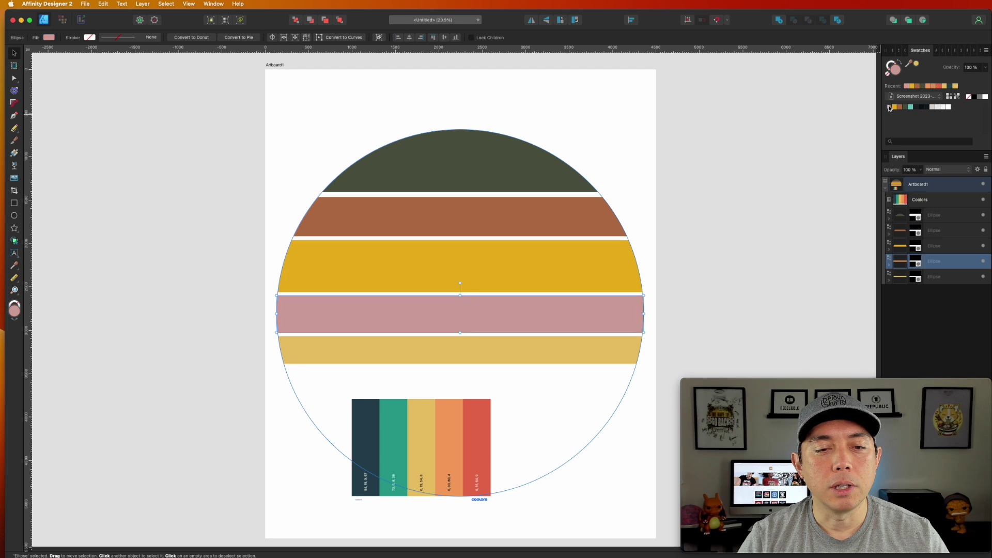
click(589, 354)
click(937, 107)
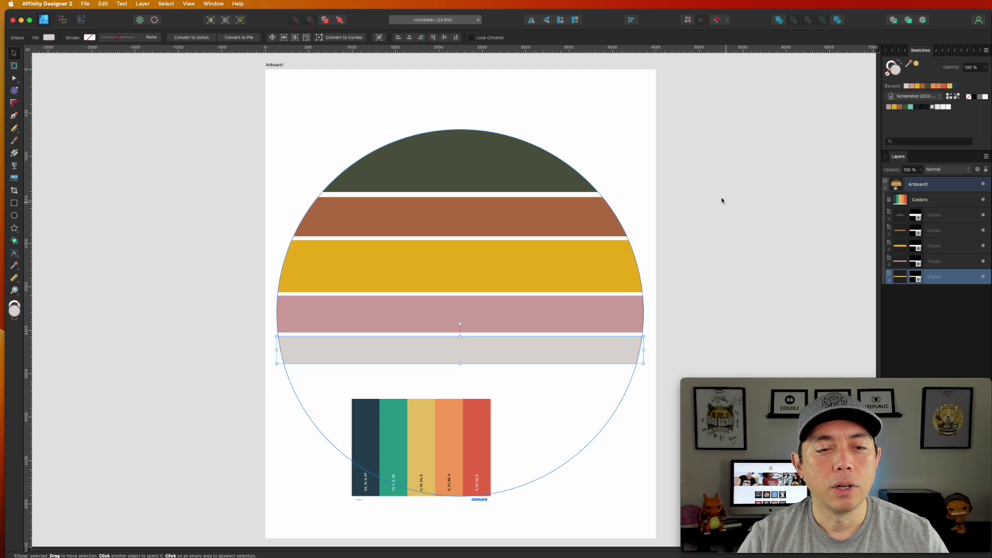
click(724, 206)
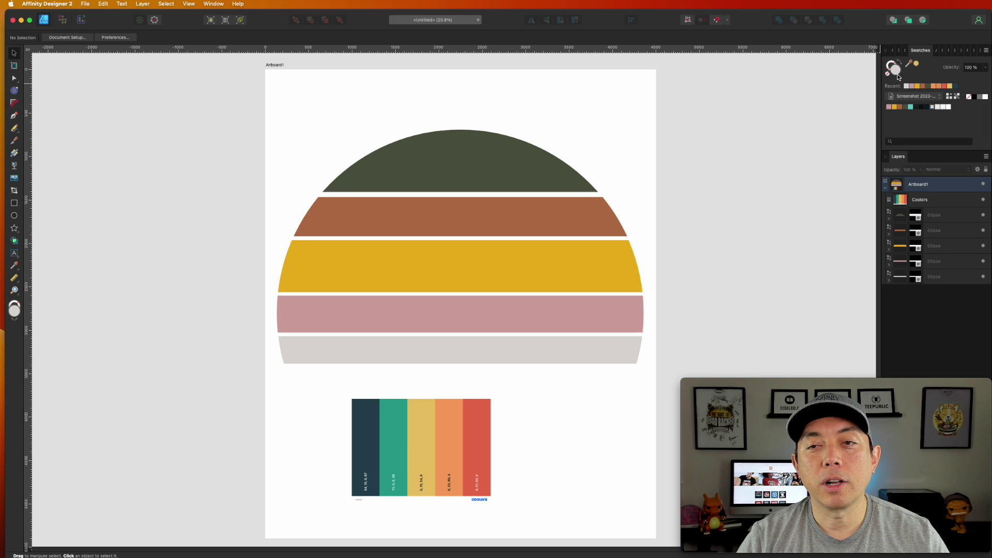
Create a 5-color document palette from the shirt image Screenshot 2023-04-05 at 10.37.36 PM.
click(986, 51)
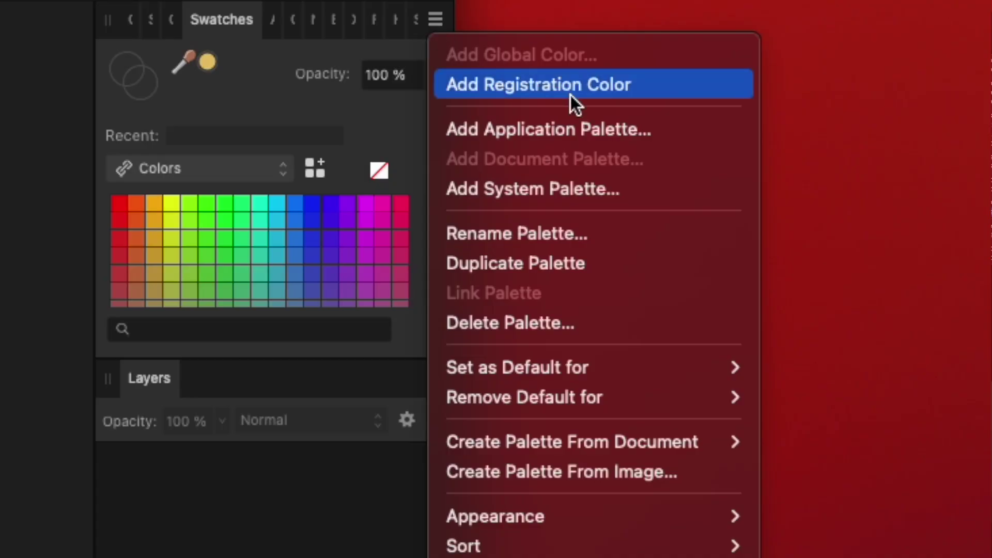
click(511, 475)
click(364, 45)
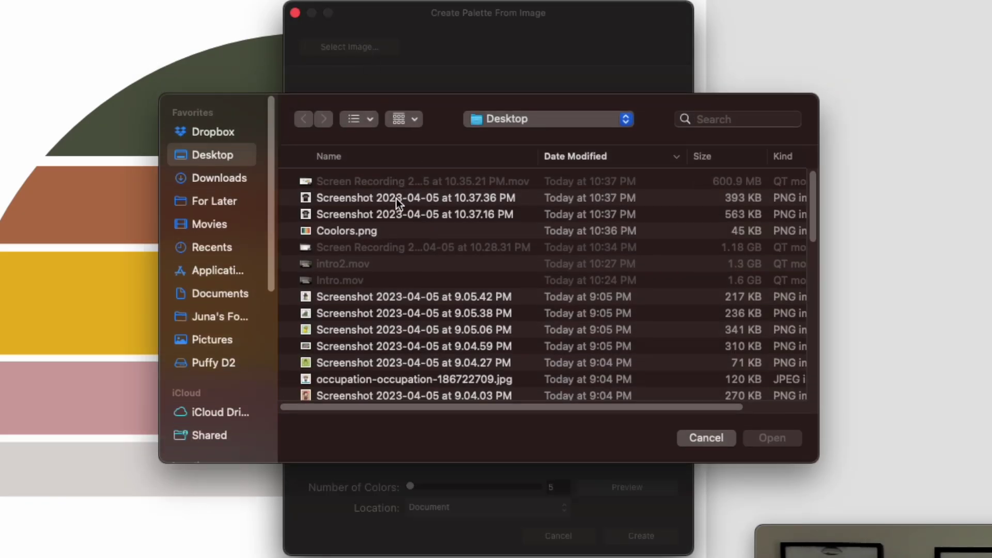
double_click(397, 200)
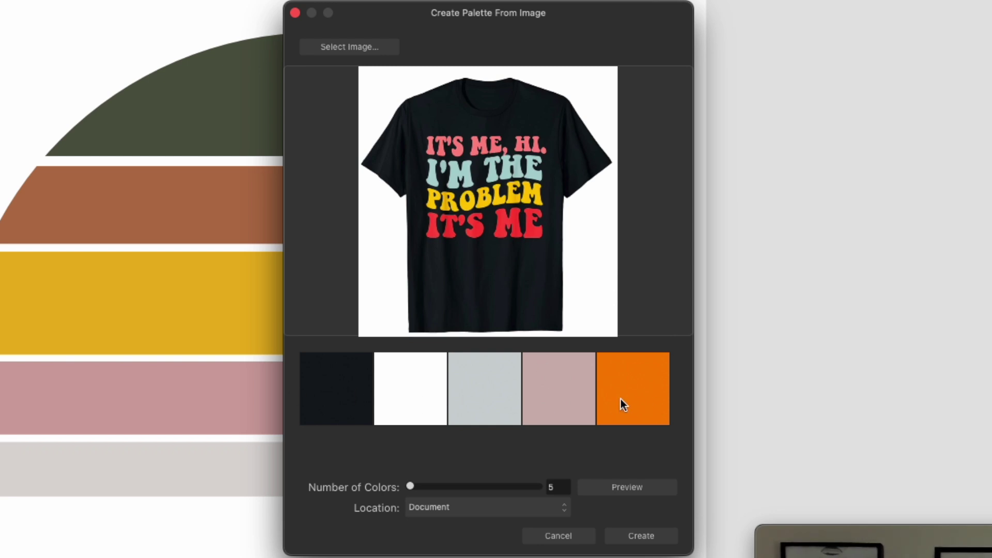
click(646, 535)
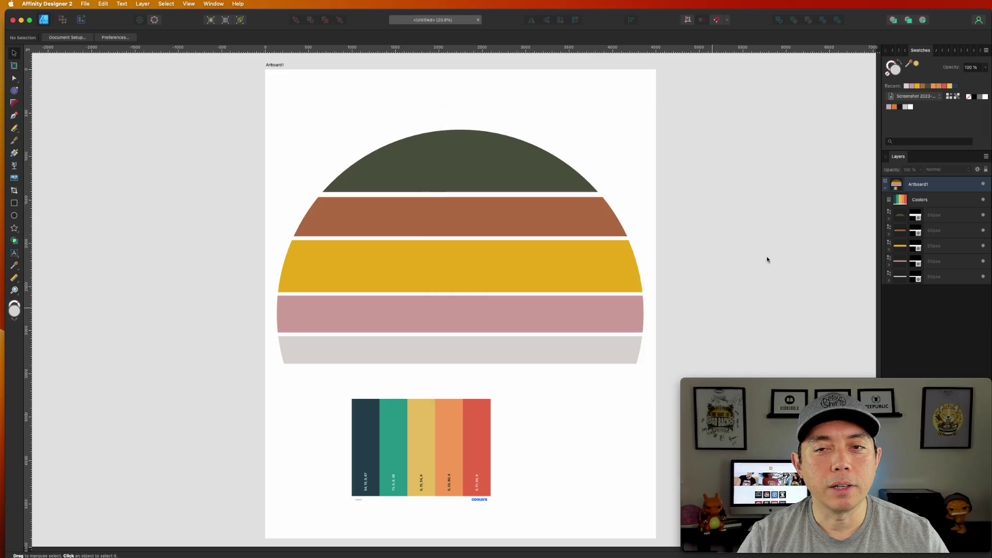
Try orange on the top band, settle on light gray, and recolour the second band orange and the third band mauve.
click(515, 166)
click(895, 106)
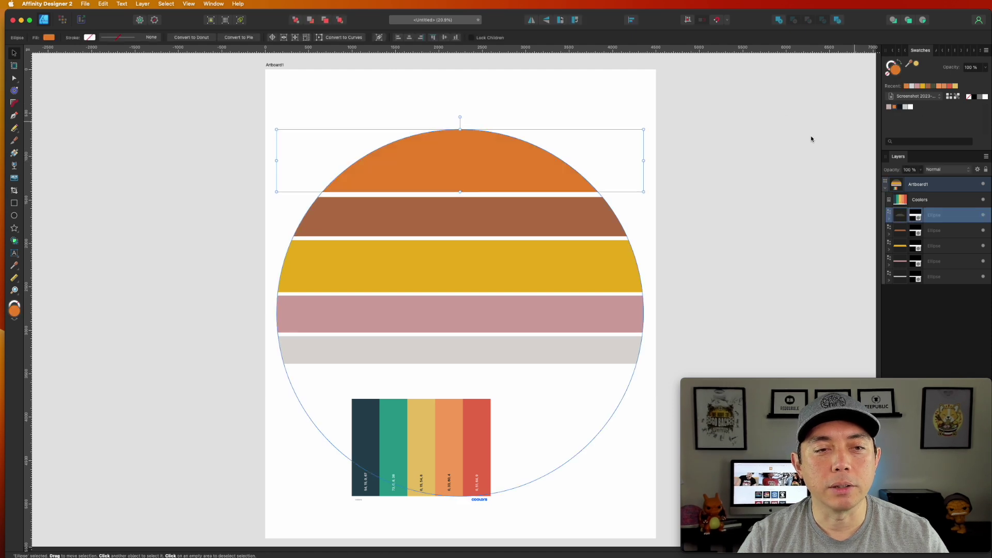
click(564, 216)
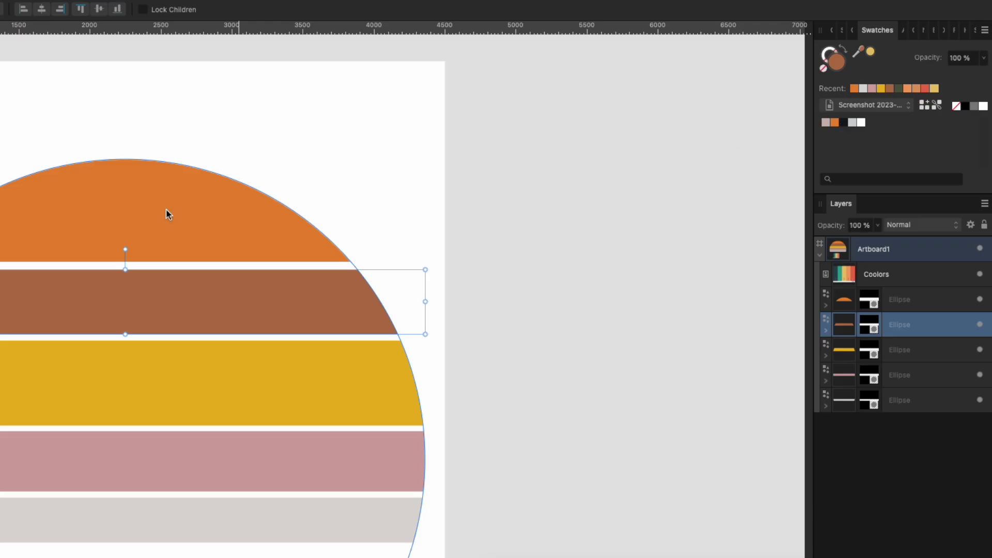
click(166, 209)
click(851, 123)
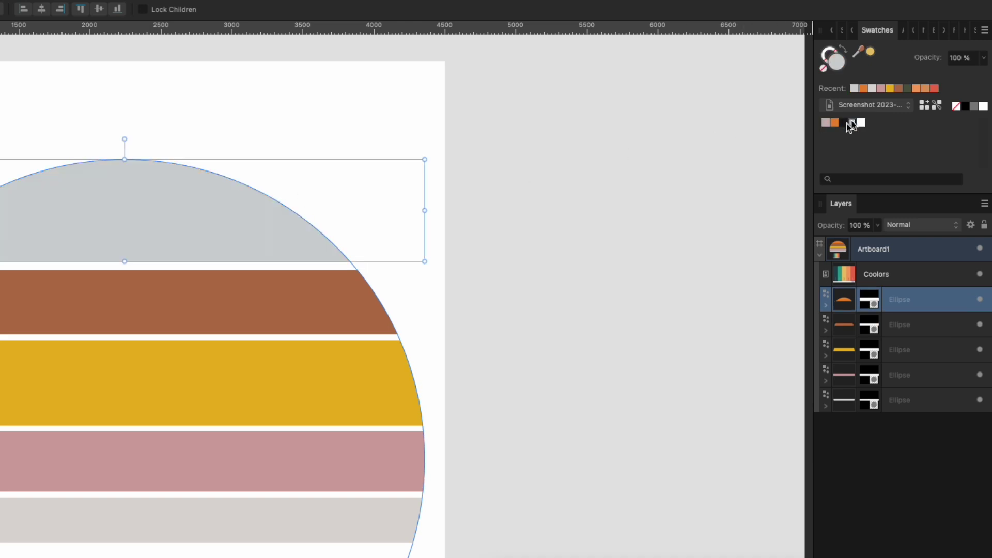
click(228, 308)
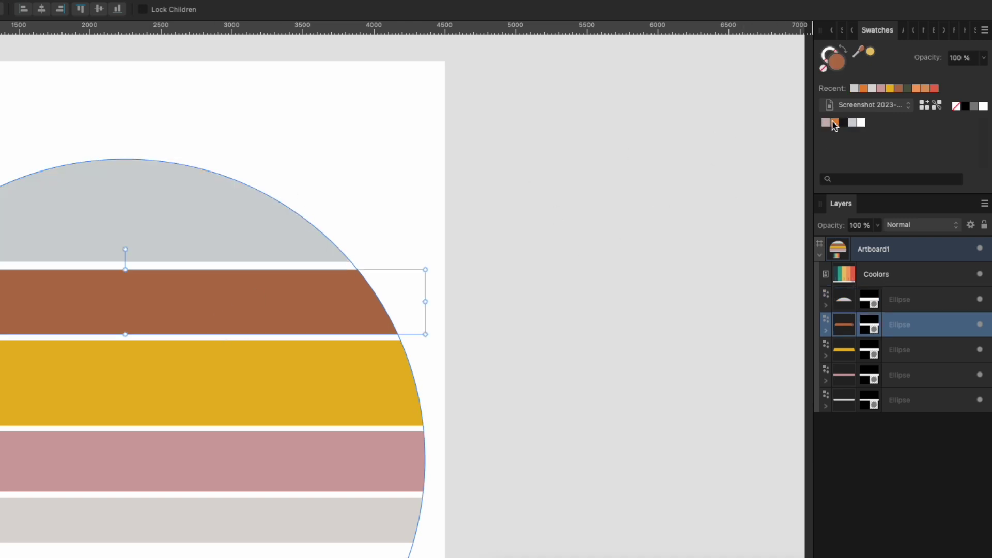
click(836, 123)
click(357, 365)
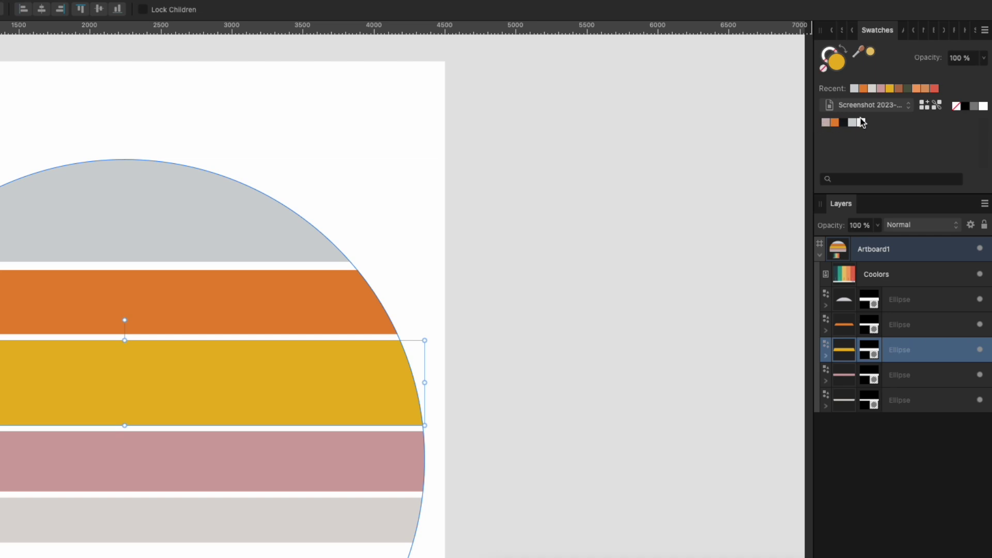
click(826, 124)
Try white and recent colors on the fourth band, settle on golden yellow, and move the Coolors image off the artboard.
click(317, 434)
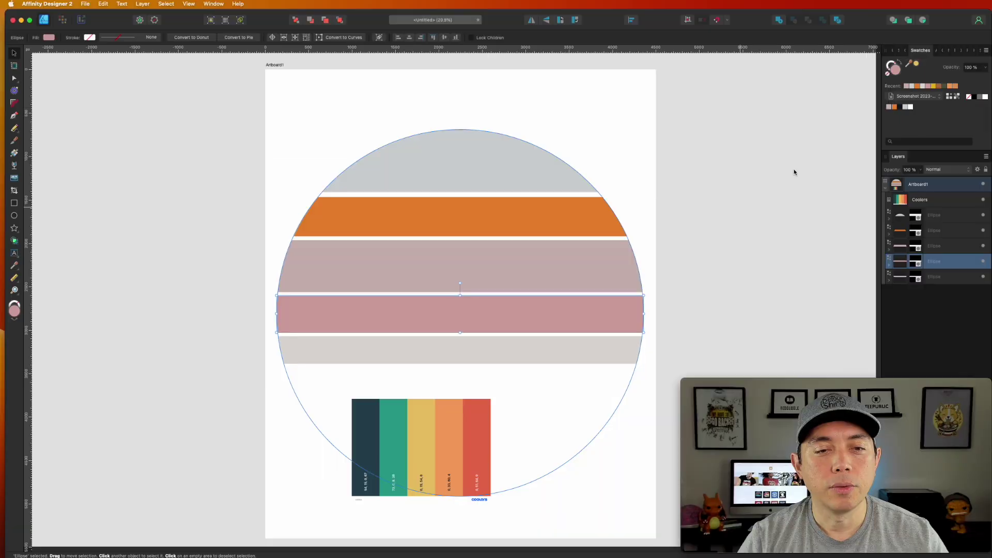
click(912, 107)
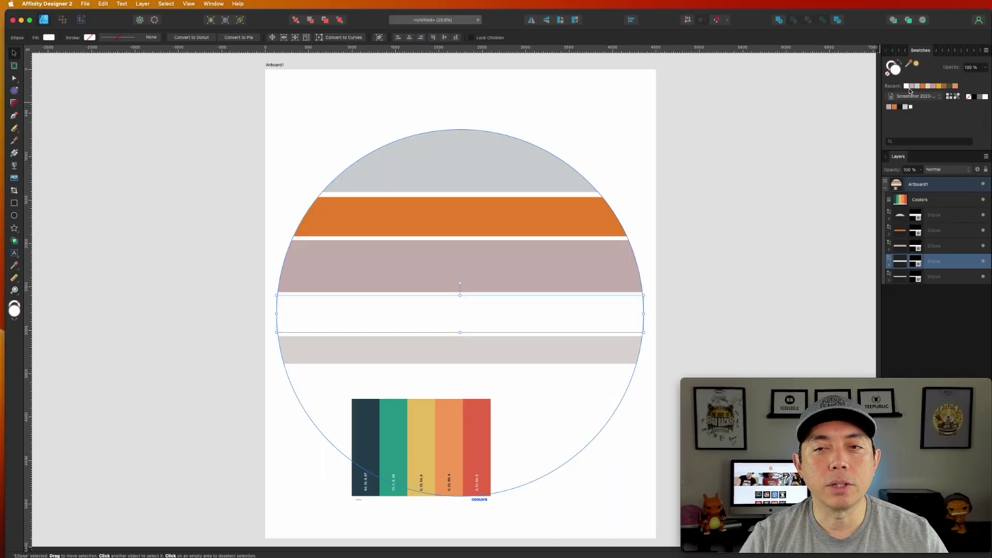
click(923, 86)
click(940, 86)
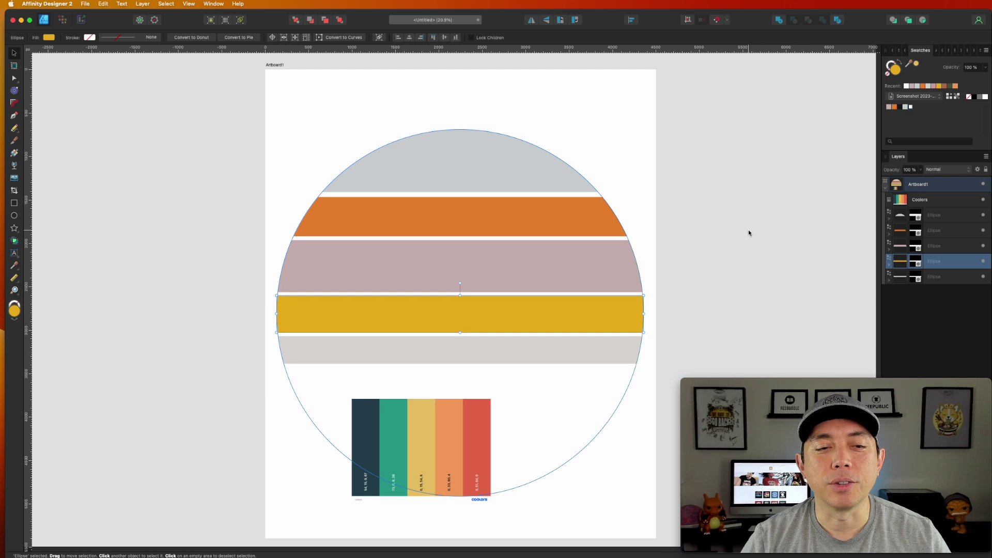
drag(452, 430, 163, 261)
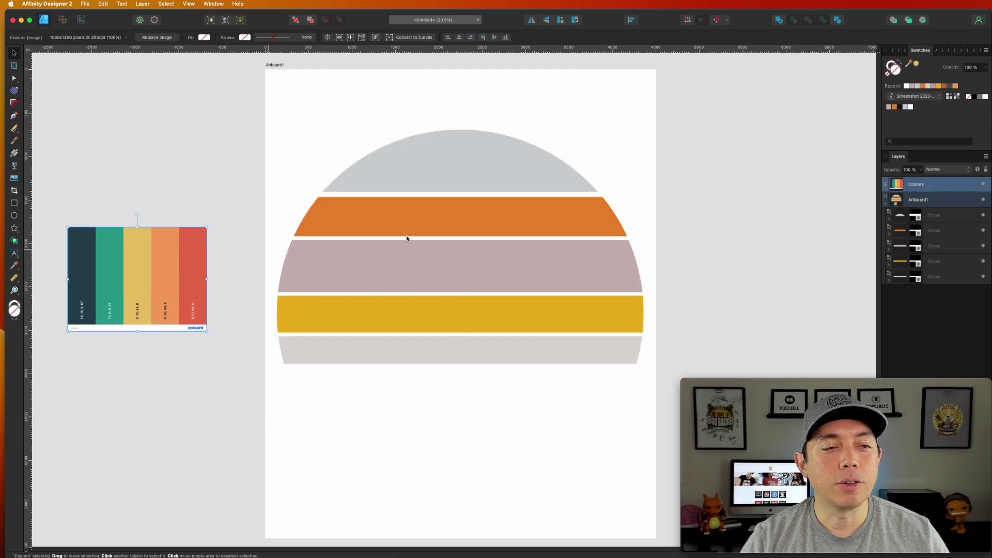
Re-crop the orange band with the Vector Crop tool, lowering both its upper and lower edges.
click(486, 209)
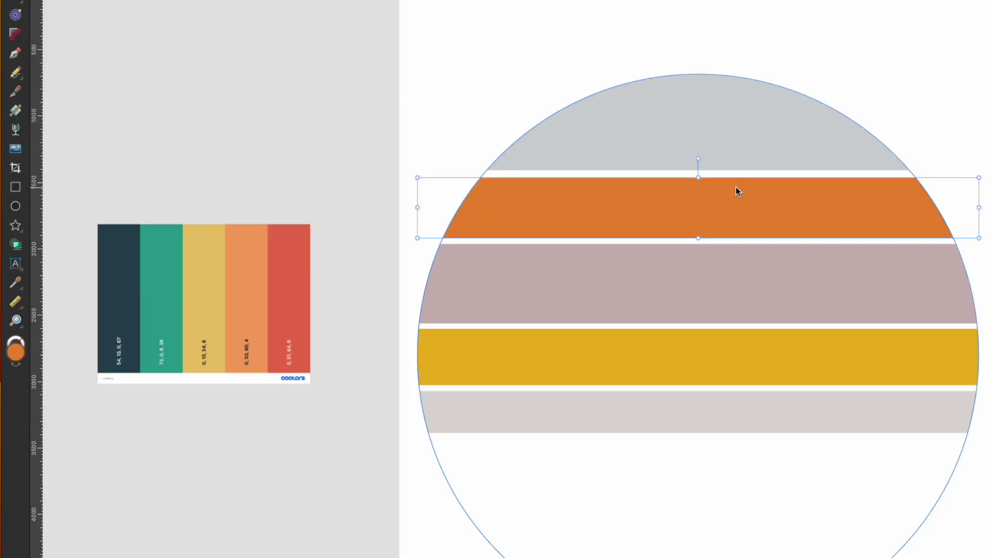
click(794, 200)
click(16, 167)
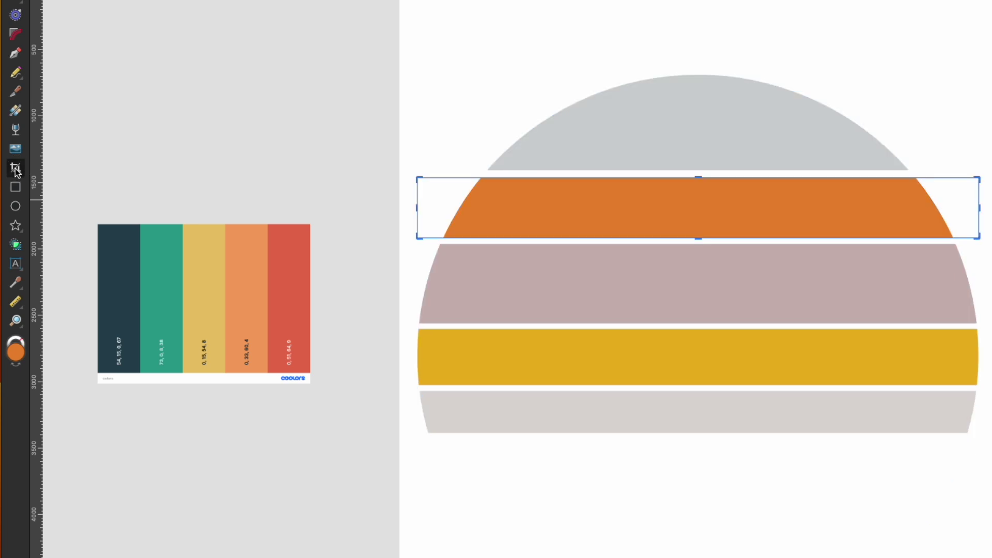
drag(699, 177, 699, 192)
drag(697, 237, 697, 268)
Crop the mauve band's upper edge down below the orange band and extend the gray top band down toward it.
click(707, 289)
click(697, 243)
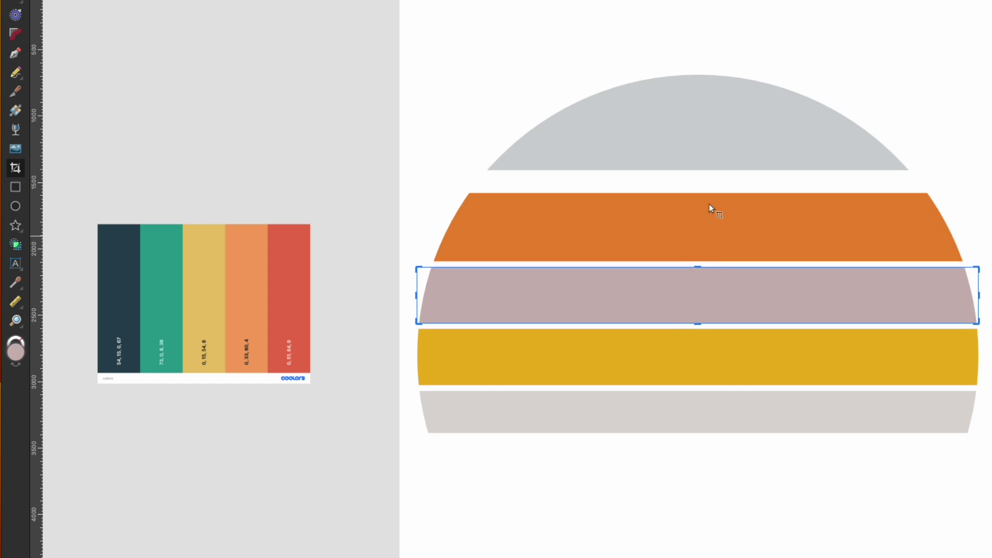
click(710, 152)
drag(698, 173, 696, 190)
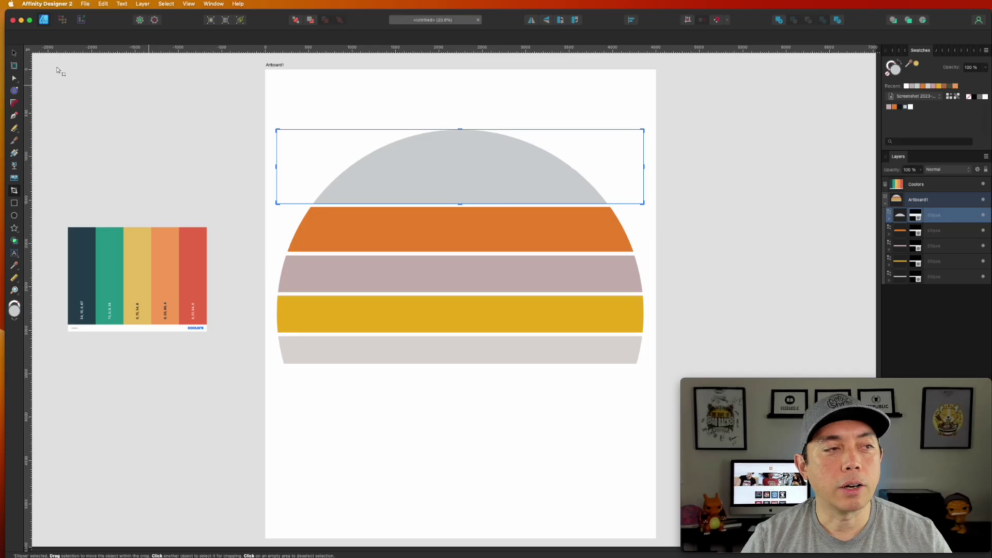
Try moving the cropped gray top band away from the other bands, and undo the move.
click(14, 53)
drag(534, 166, 603, 136)
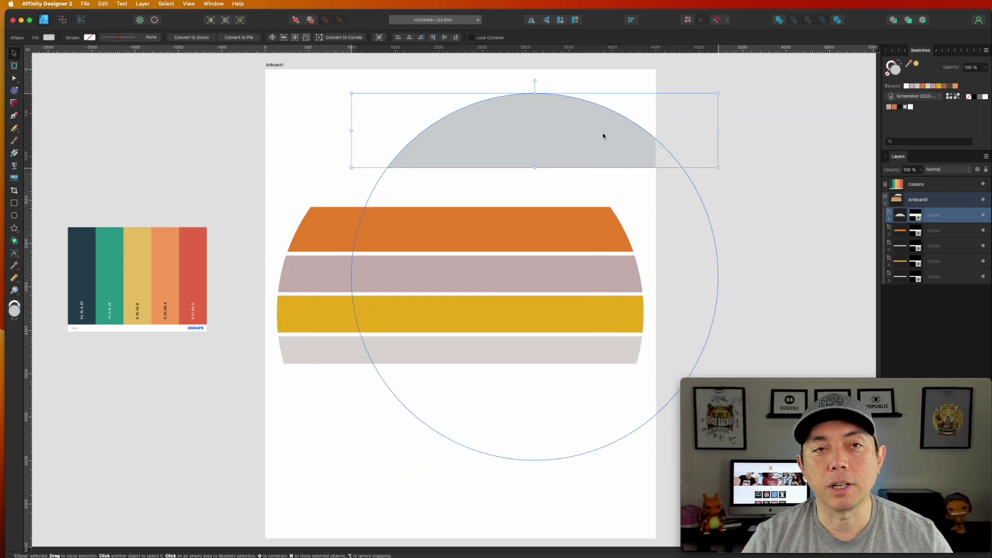
key(super+z)
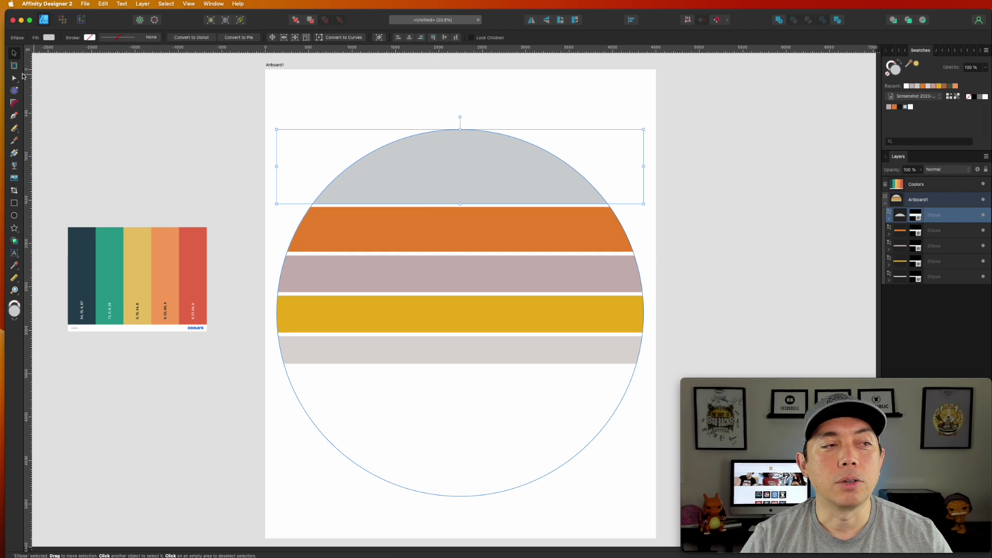
Crop the orange band's upper edge lower and extend the gray top band down, leaving a thin gap between them.
click(14, 191)
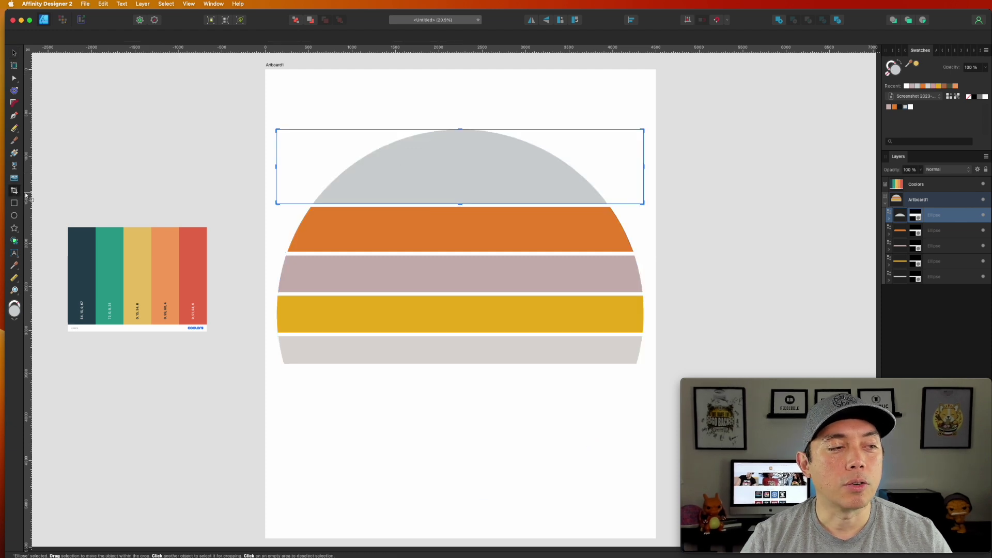
click(458, 210)
drag(461, 206, 459, 216)
click(469, 203)
Extend the bottom band's crop downward to make the band taller, and deselect it.
click(501, 357)
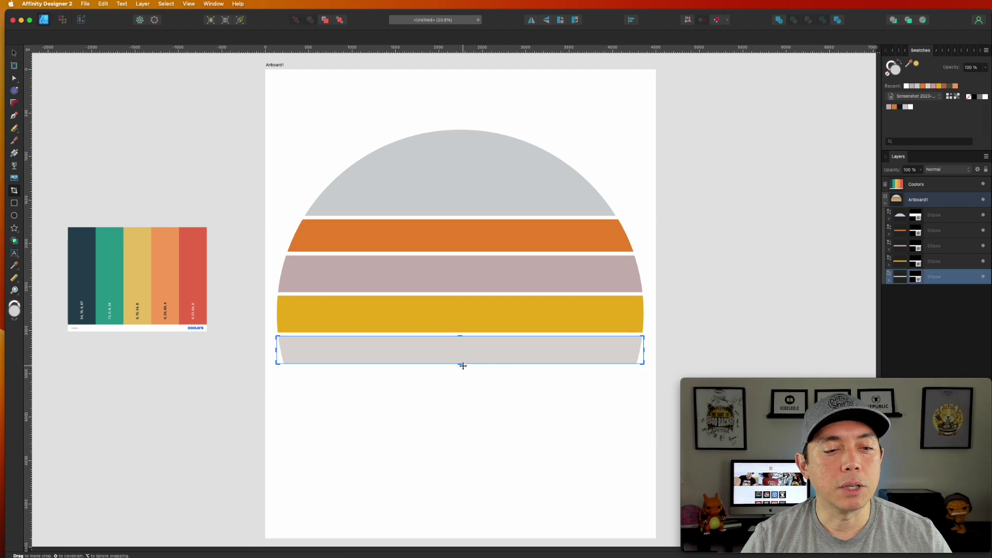
drag(460, 365, 460, 386)
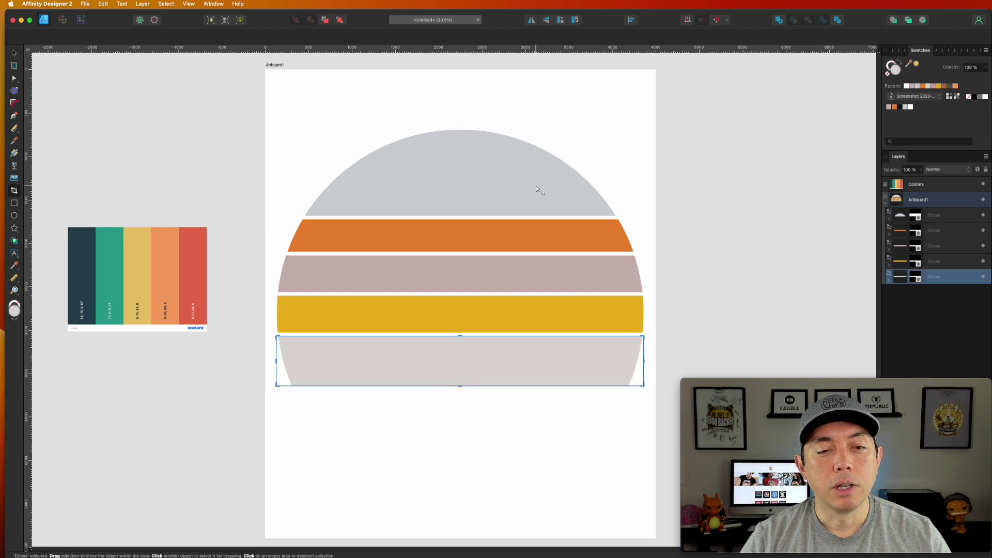
click(687, 249)
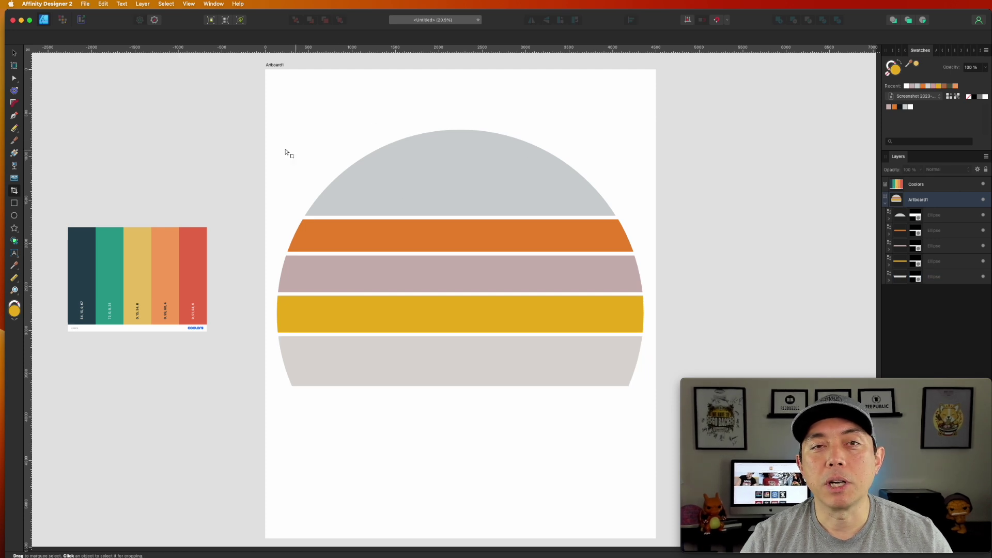
Duplicate the whole sunset artboard and place the copy directly to the right of the original.
click(14, 52)
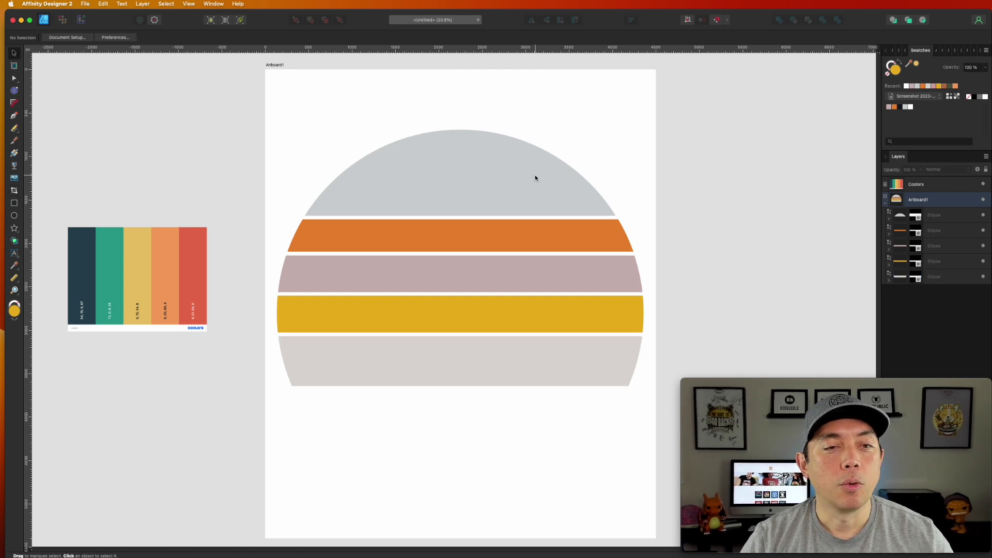
scroll(555, 205, down, 3)
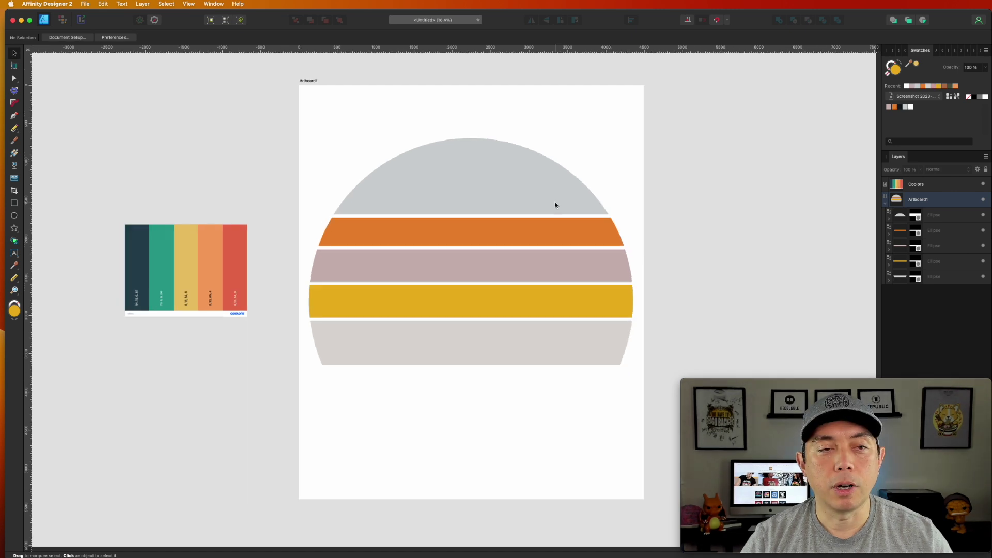
click(353, 101)
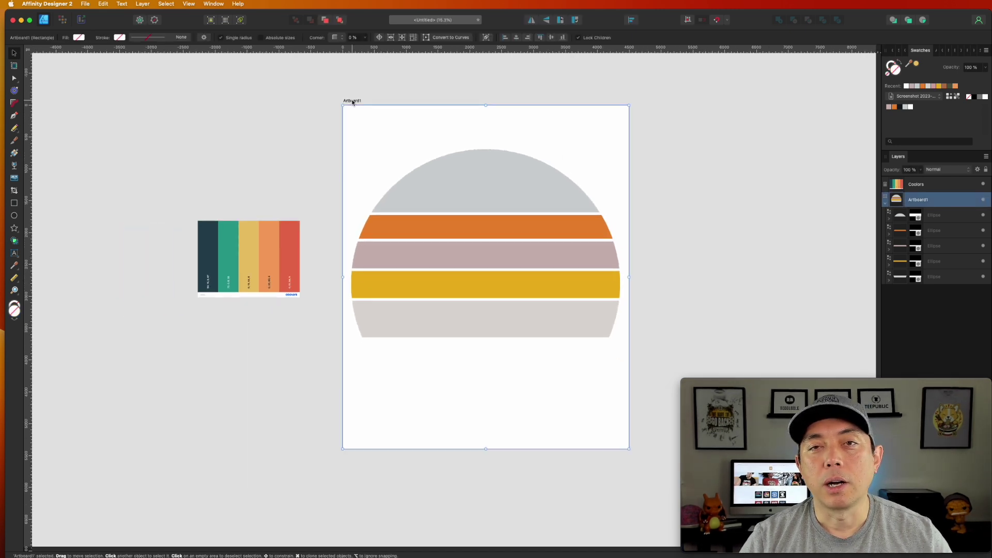
drag(353, 102, 653, 106)
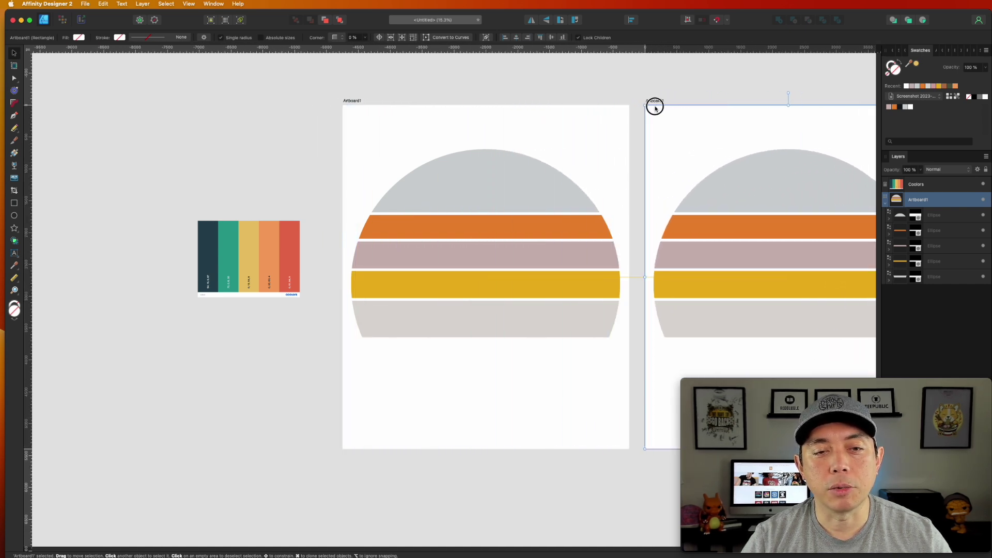